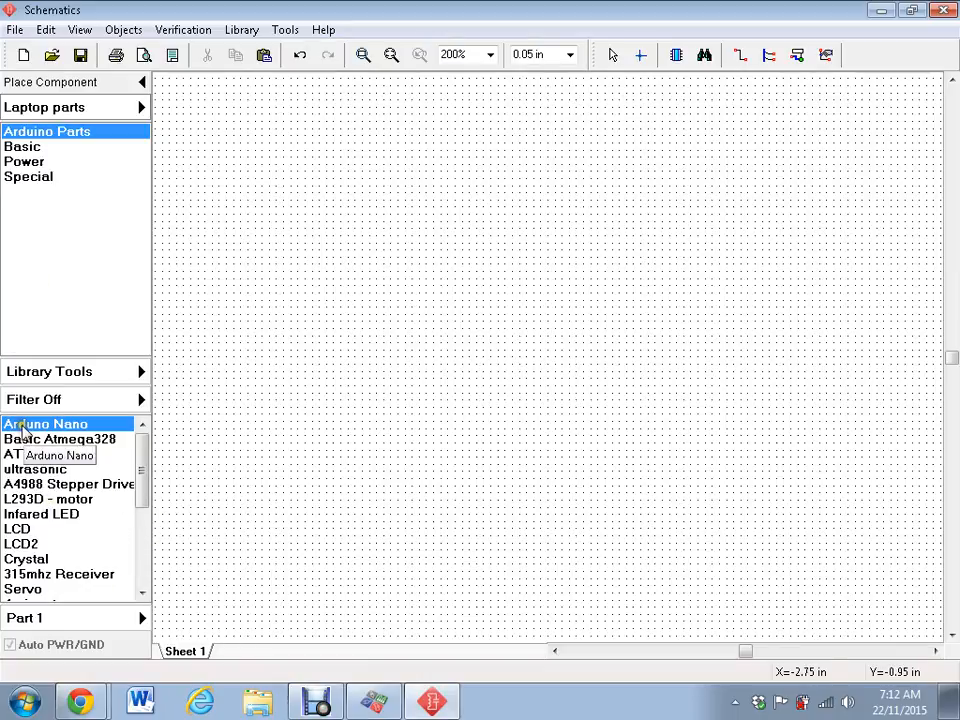
Place an Arduino Nano component from the Arduino Parts library in the middle of the sheet
{"action": "mouse_move", "coordinate": [45, 424]}
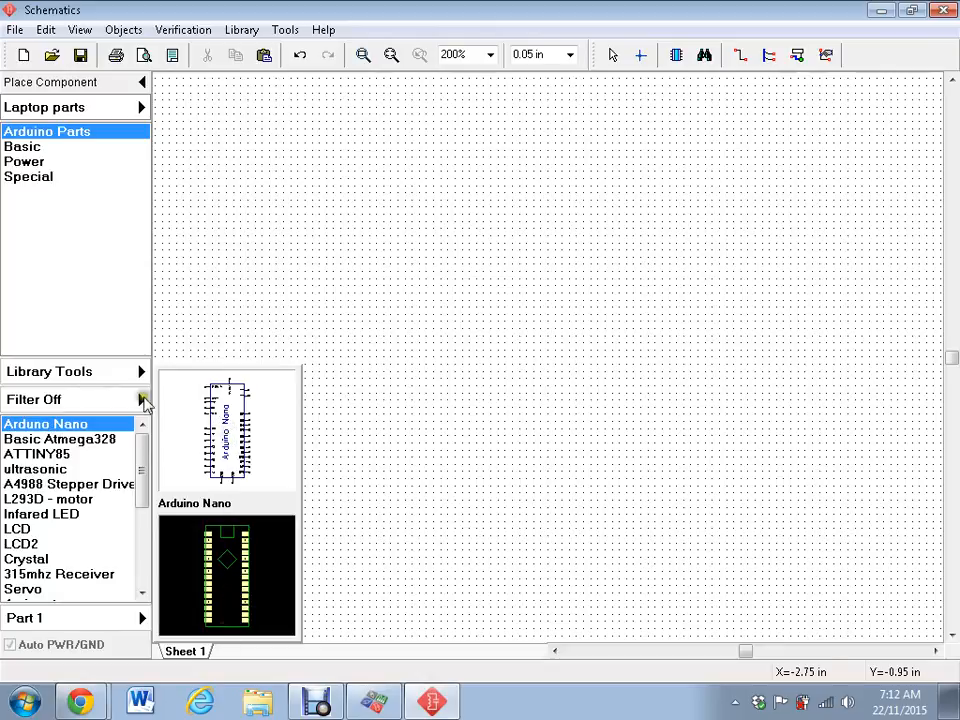
{"action": "left_click_drag", "start_coordinate": [143, 399], "coordinate": [489, 332]}
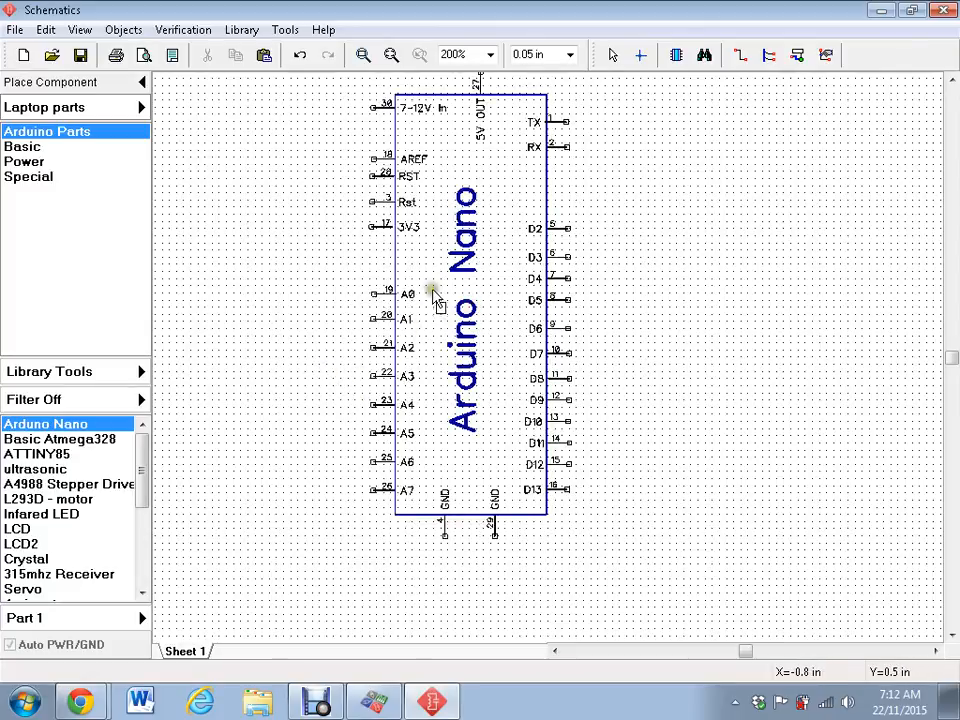
{"action": "scroll", "coordinate": [436, 295], "scroll_direction": "down", "scroll_amount": 3}
{"action": "middle_click_drag", "start_coordinate": [433, 290], "coordinate": [433, 337]}
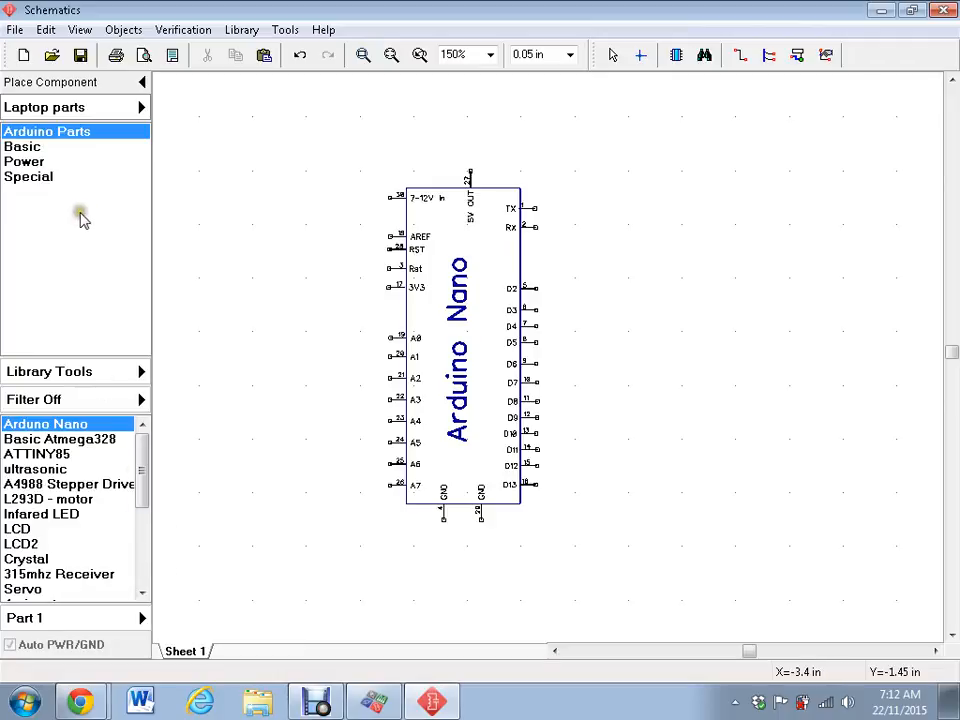
Place a battery from the Basic library beside the Nano, plus one ground symbol below the Nano and one below the battery
{"action": "left_click", "coordinate": [24, 147]}
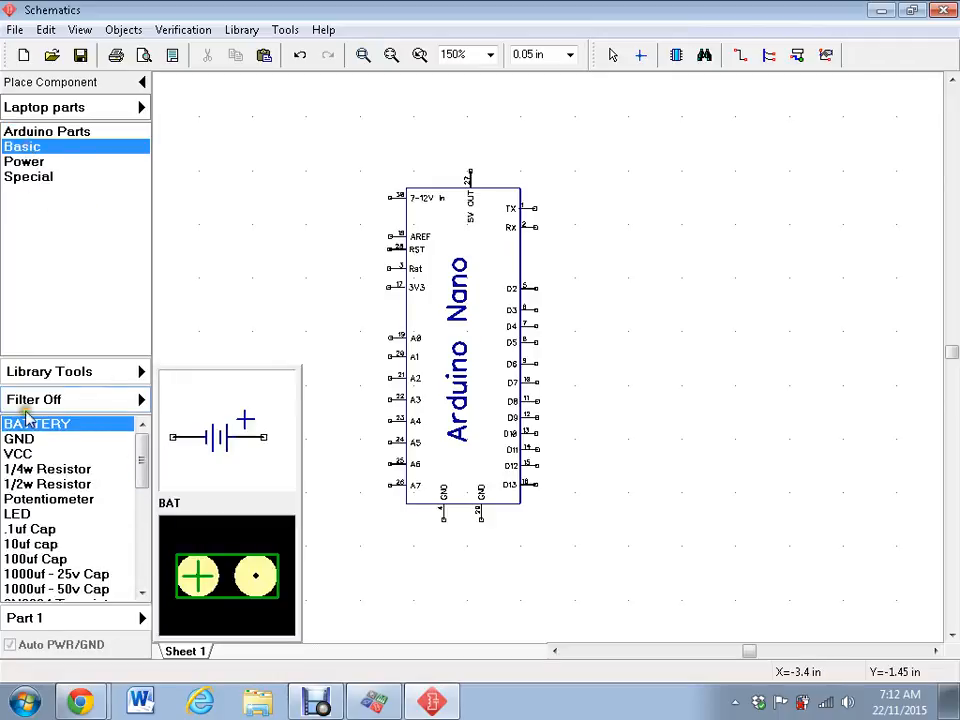
{"action": "left_click_drag", "start_coordinate": [35, 428], "coordinate": [270, 278]}
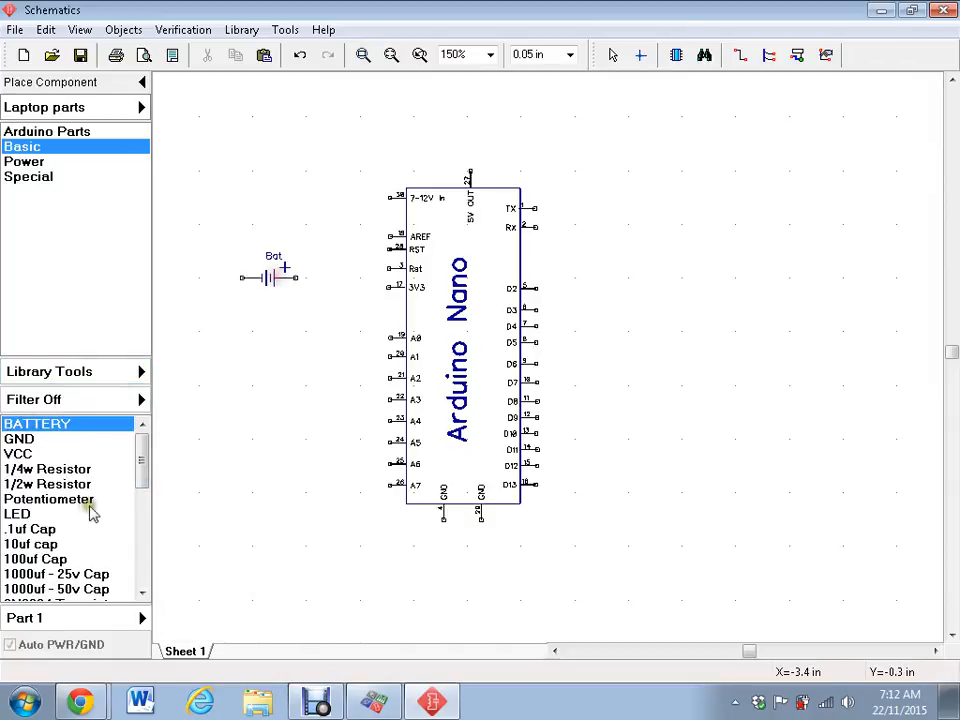
{"action": "left_click_drag", "start_coordinate": [15, 442], "coordinate": [465, 577]}
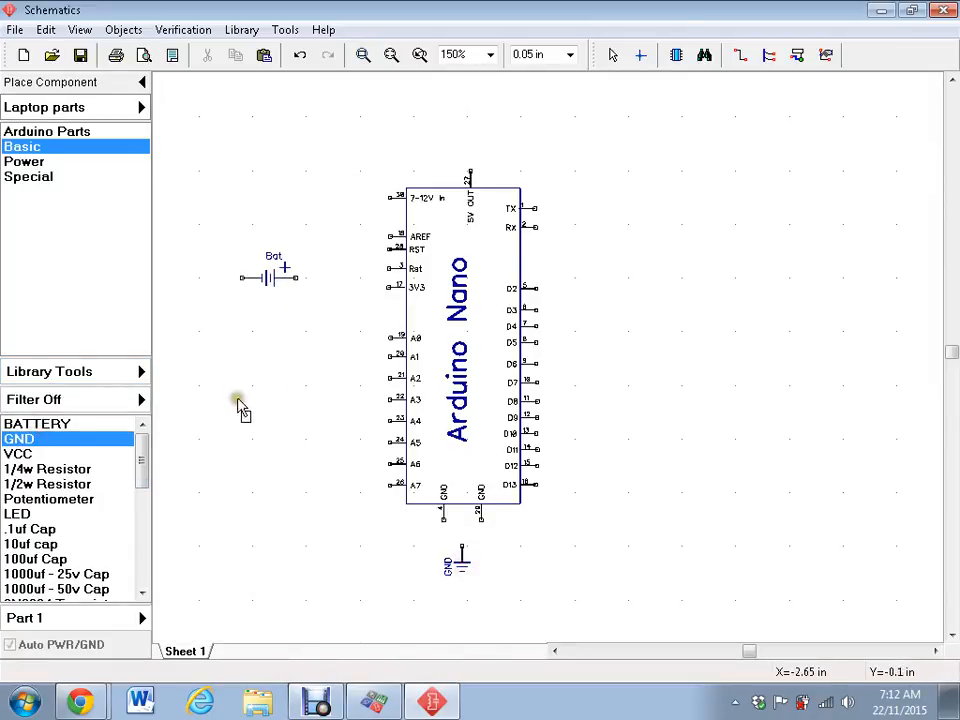
{"action": "left_click_drag", "start_coordinate": [240, 408], "coordinate": [237, 358]}
Place a VCC symbol above the Nano's 5V OUT pin and end component placement
{"action": "left_click", "coordinate": [28, 455]}
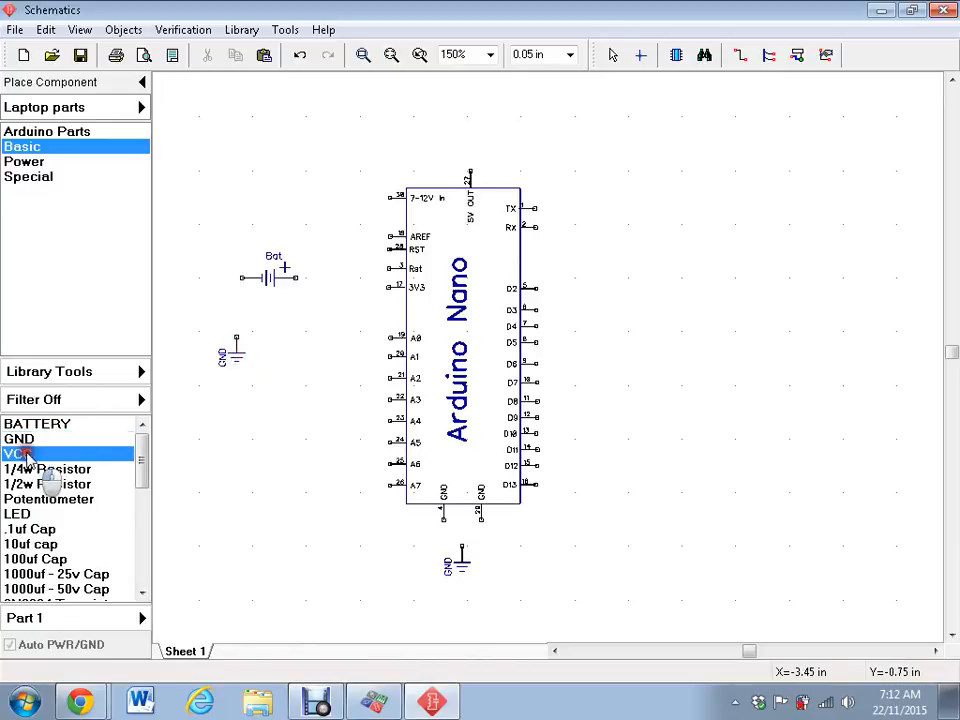
{"action": "left_click_drag", "start_coordinate": [28, 457], "coordinate": [472, 122]}
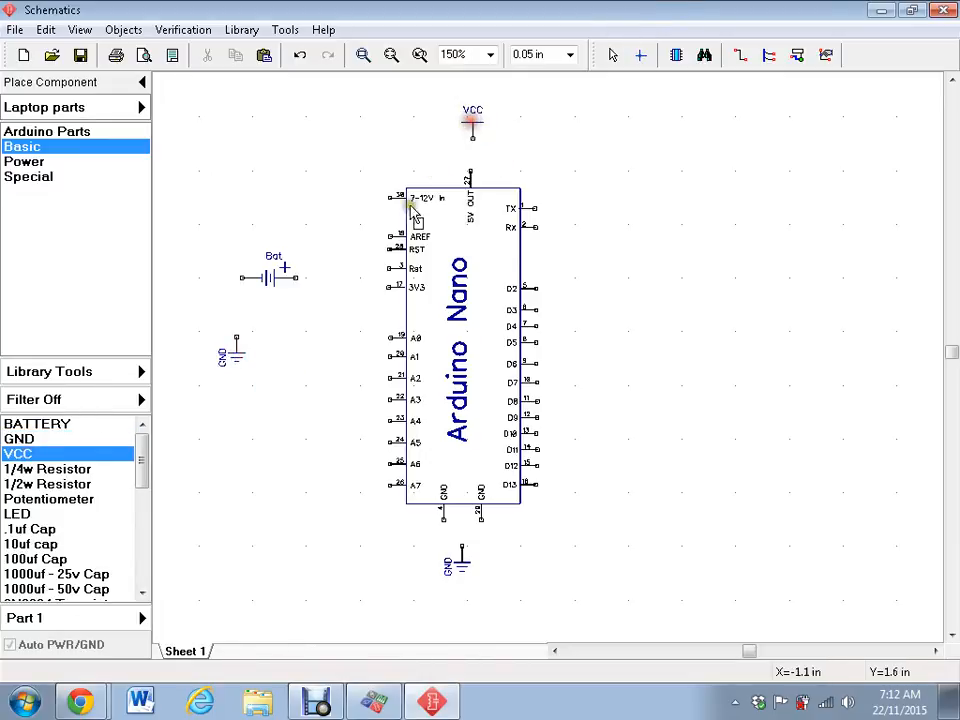
{"action": "right_click", "coordinate": [335, 326]}
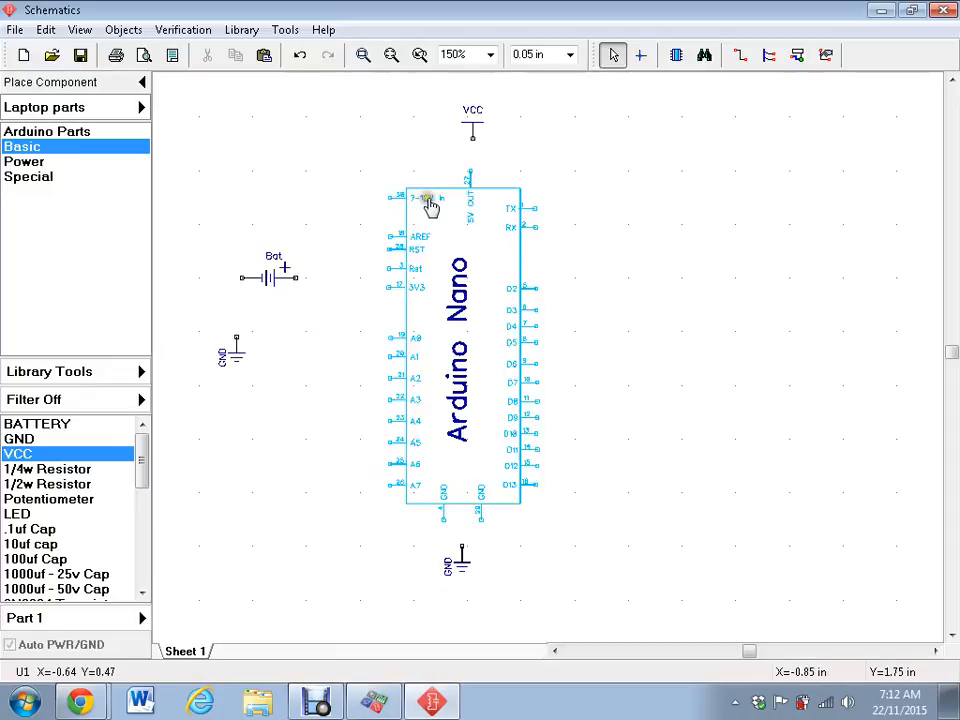
Rotate the battery so its positive side faces up, and move it and its ground symbol closer to the Nano's 7-12V In pin
{"action": "left_click", "coordinate": [273, 284]}
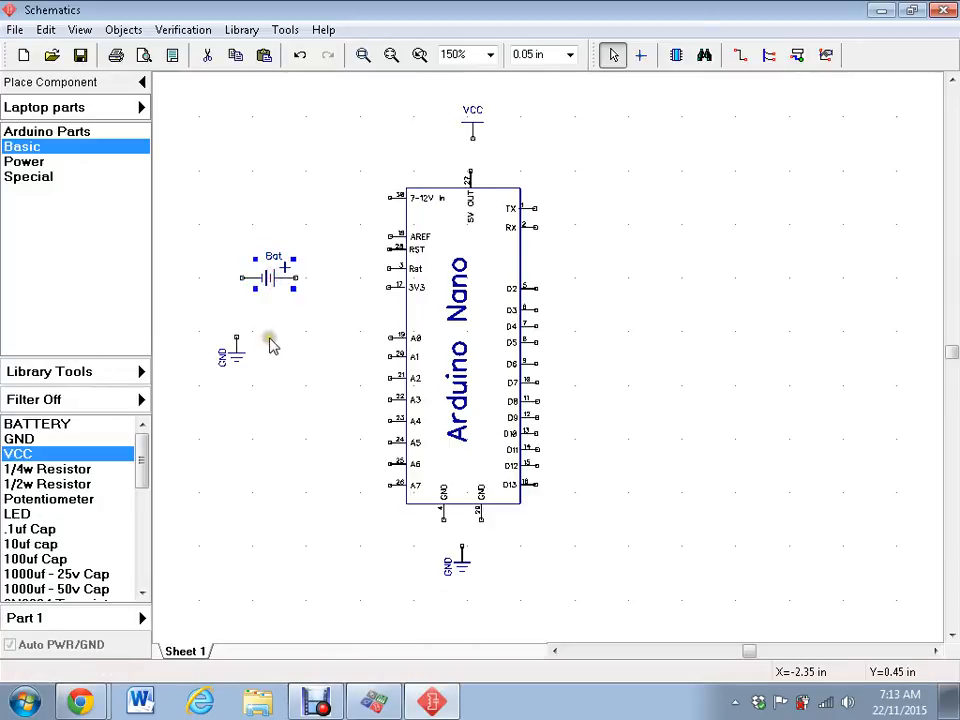
{"action": "key", "text": "r"}
{"action": "left_click_drag", "start_coordinate": [268, 283], "coordinate": [308, 250]}
{"action": "left_click_drag", "start_coordinate": [240, 364], "coordinate": [305, 312]}
{"action": "left_click", "coordinate": [309, 247]}
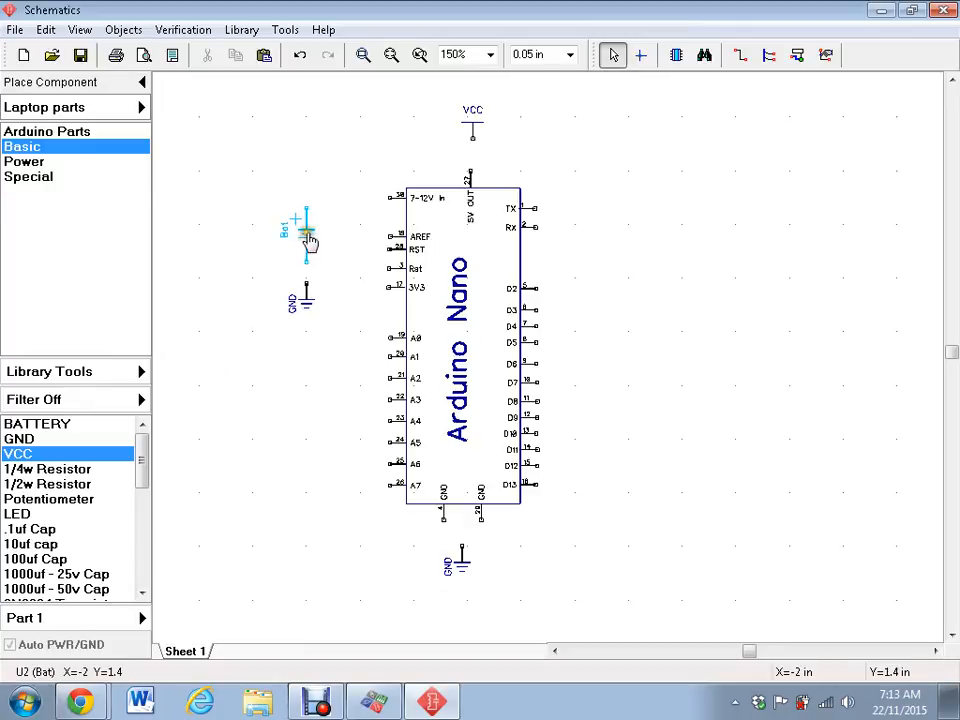
Wire the Nano's 7-12V In pin to the battery's positive terminal
{"action": "scroll", "coordinate": [311, 221], "scroll_direction": "up", "scroll_amount": 3}
{"action": "scroll", "coordinate": [313, 223], "scroll_direction": "up", "scroll_amount": 1}
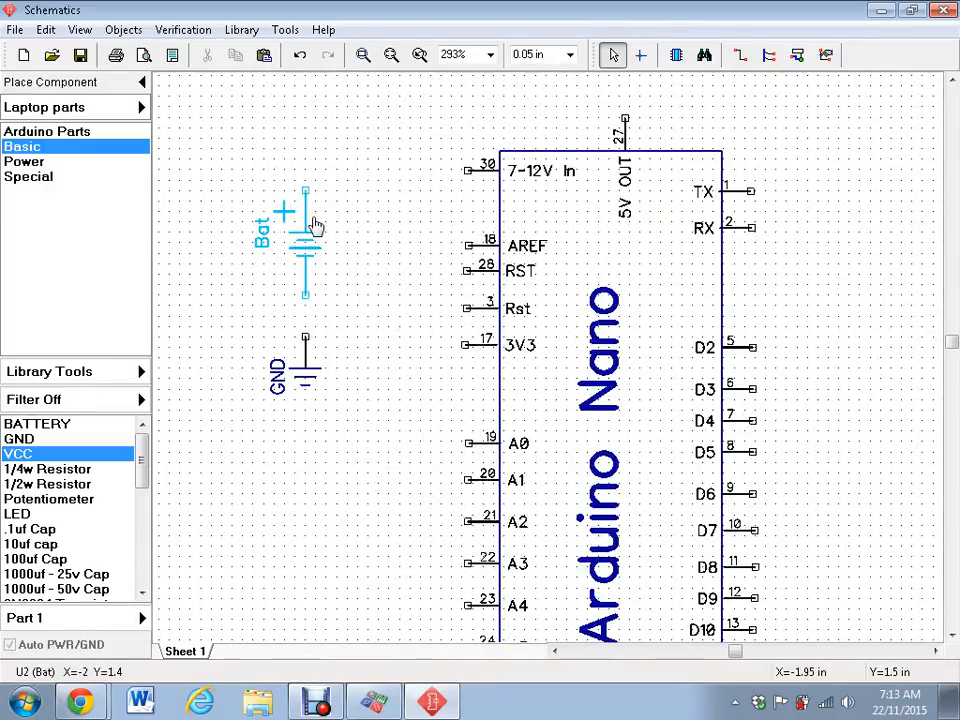
{"action": "left_click", "coordinate": [431, 178]}
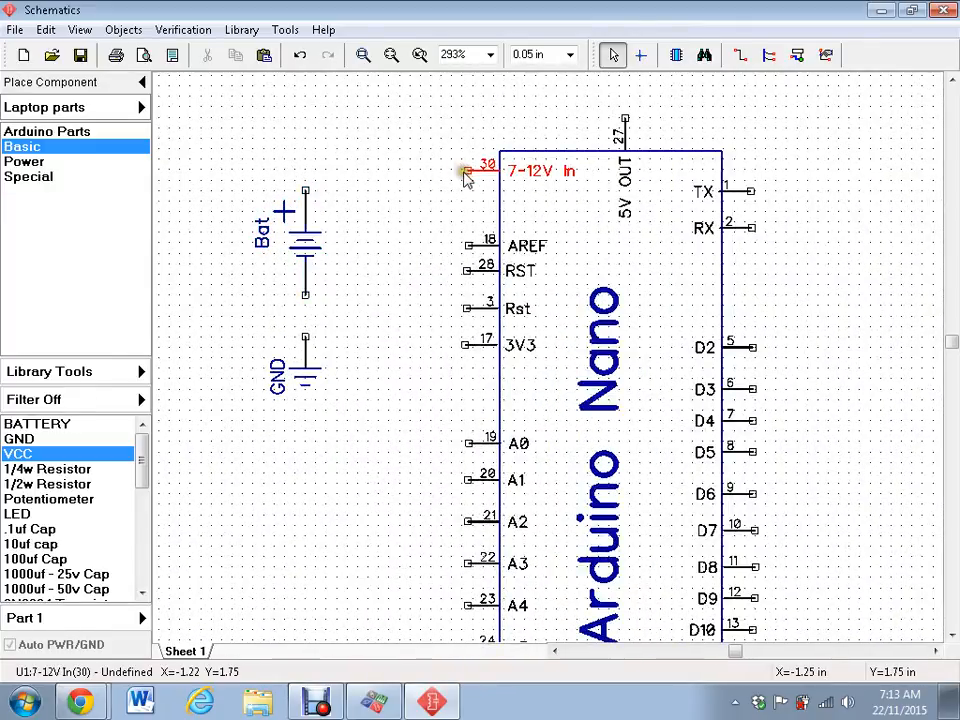
{"action": "scroll", "coordinate": [469, 175], "scroll_direction": "up", "scroll_amount": 3}
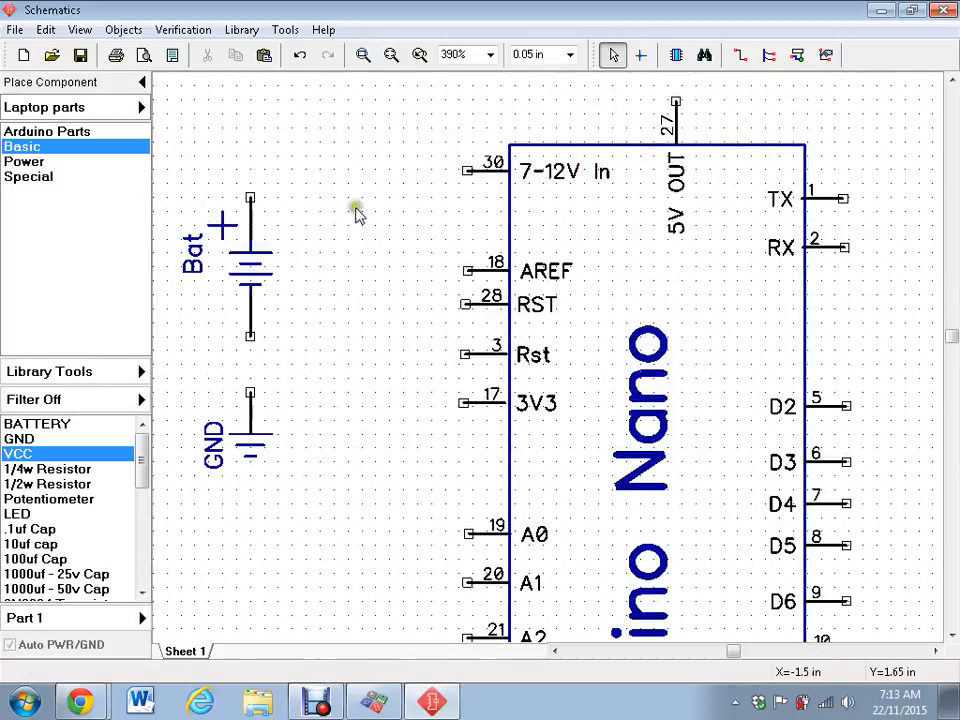
{"action": "left_click", "coordinate": [467, 171]}
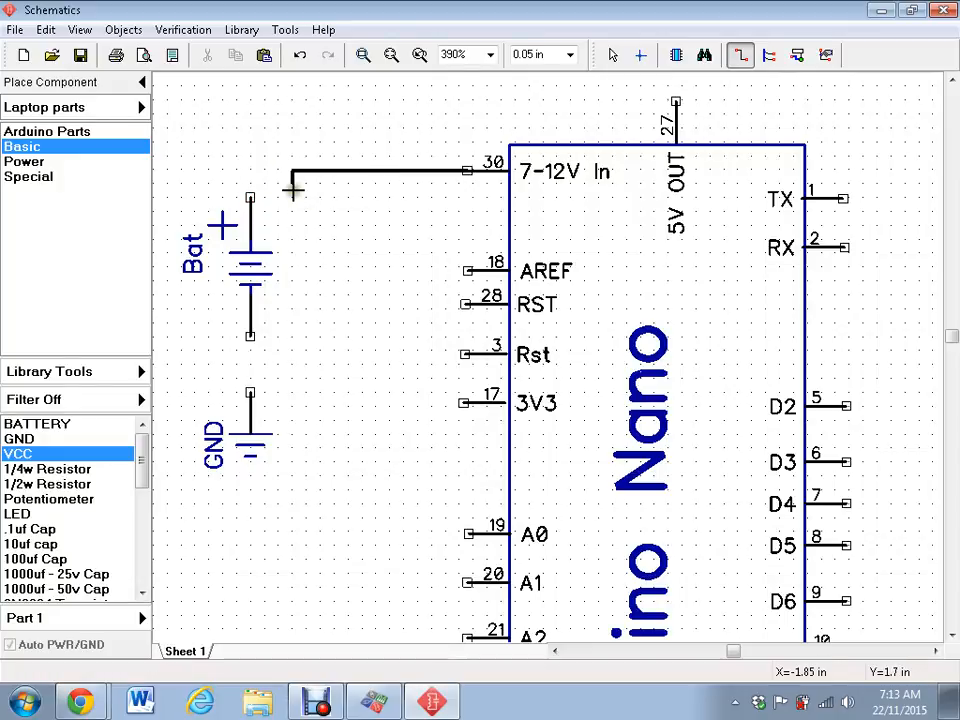
{"action": "left_click", "coordinate": [251, 198]}
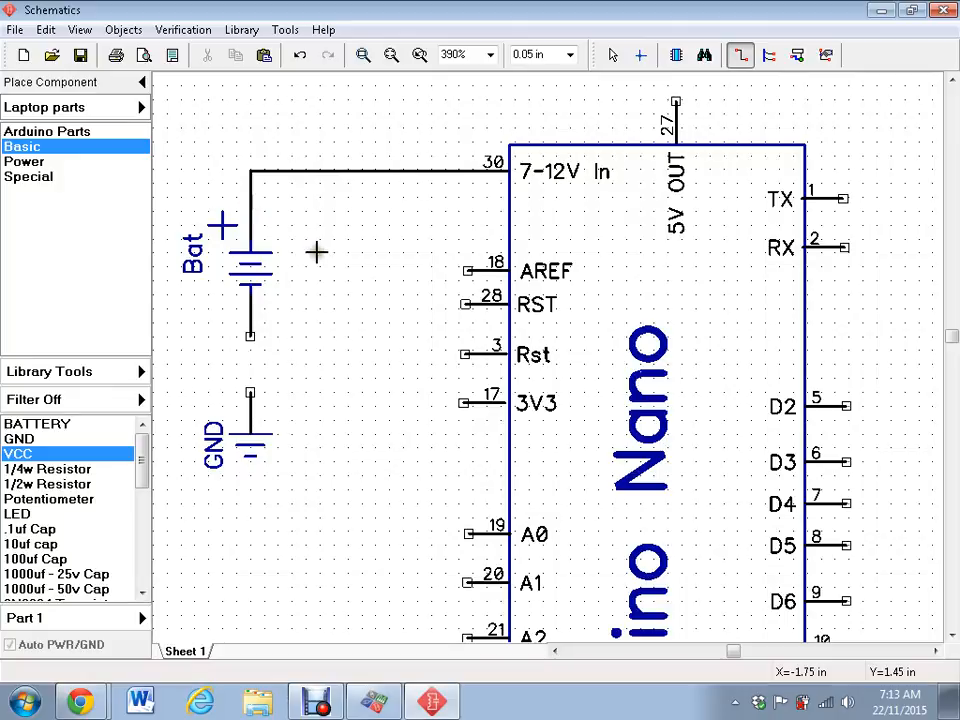
{"action": "key", "text": "Escape"}
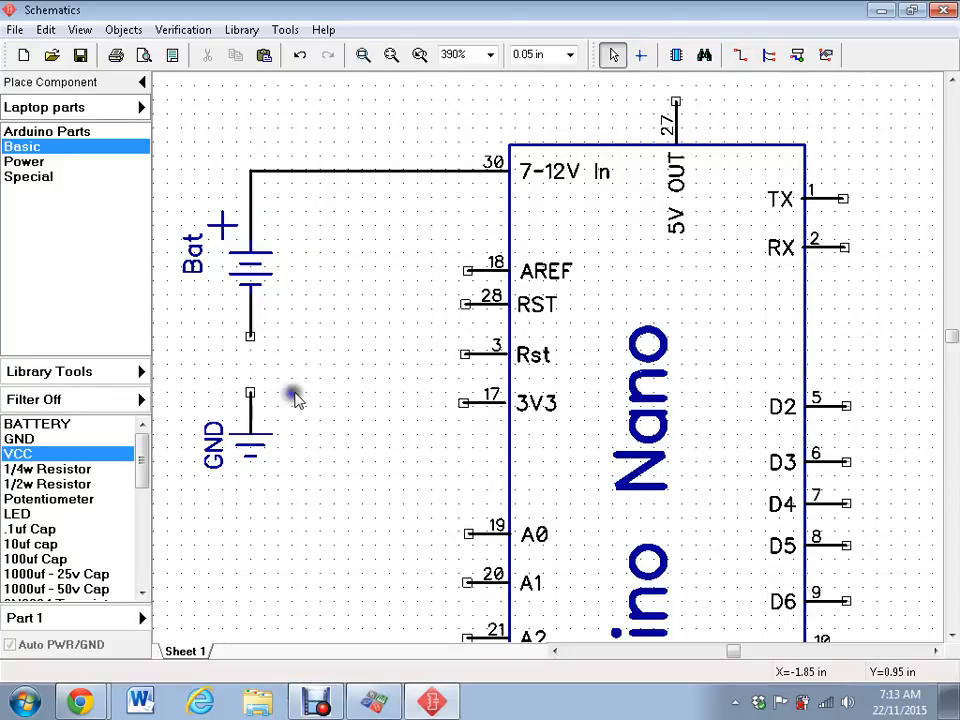
Try to connect the ground symbol by moving its pin directly onto the battery's negative terminal
{"action": "left_click", "coordinate": [250, 445]}
{"action": "left_click_drag", "start_coordinate": [253, 452], "coordinate": [281, 392]}
{"action": "left_click", "coordinate": [352, 366]}
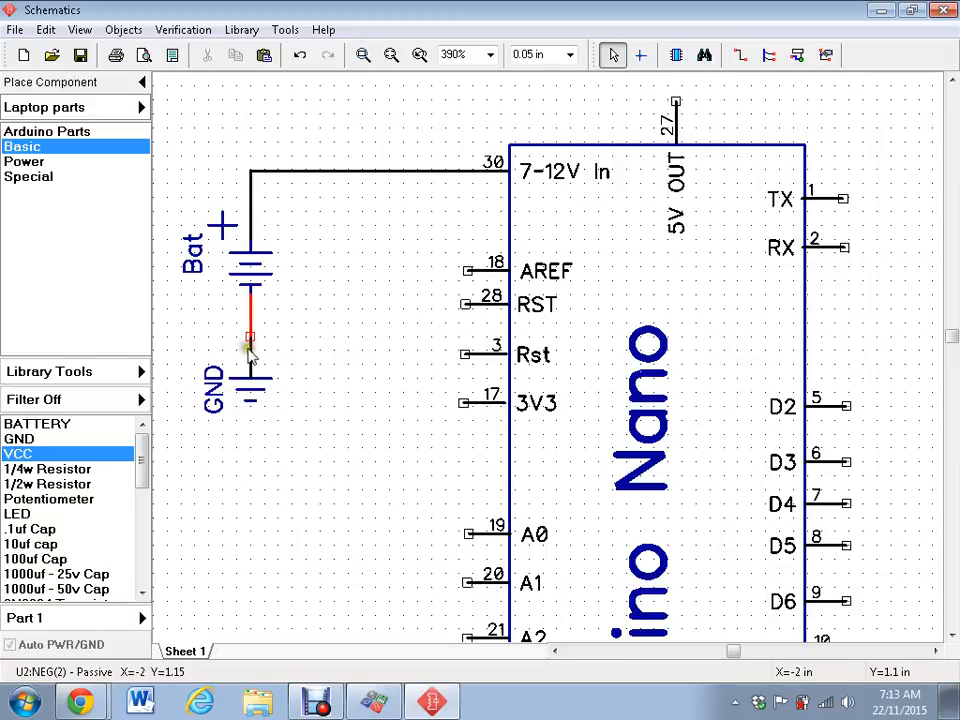
{"action": "scroll", "coordinate": [246, 355], "scroll_direction": "up", "scroll_amount": 2}
{"action": "scroll", "coordinate": [270, 338], "scroll_direction": "left", "scroll_amount": 1}
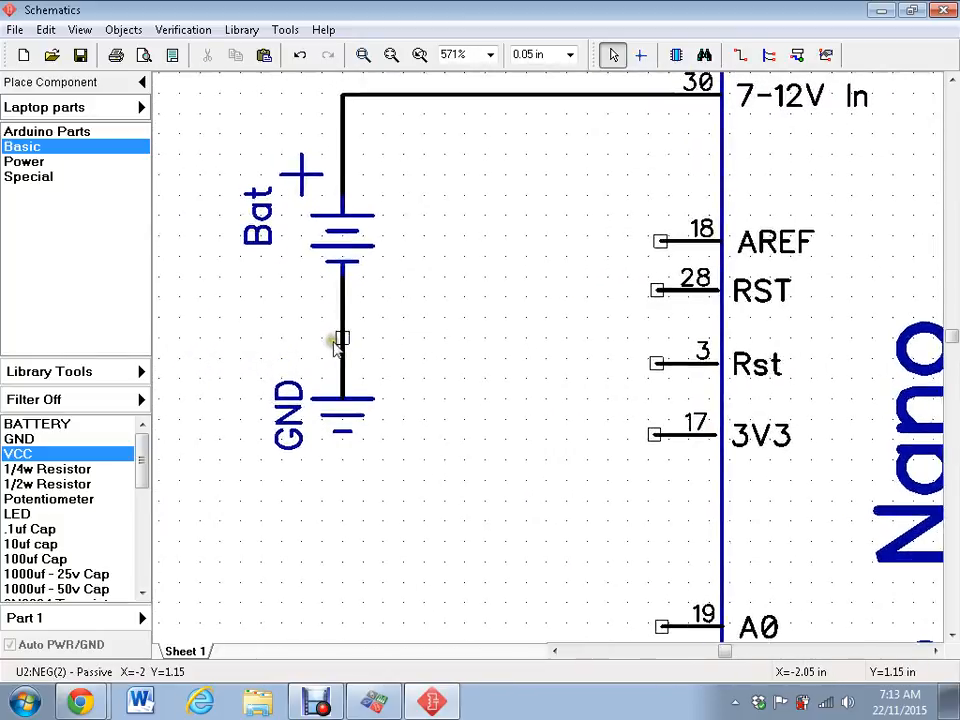
Move the ground symbol away from the battery, wire it to the negative terminal, and test the connection by shifting the symbol
{"action": "left_click_drag", "start_coordinate": [332, 411], "coordinate": [330, 470]}
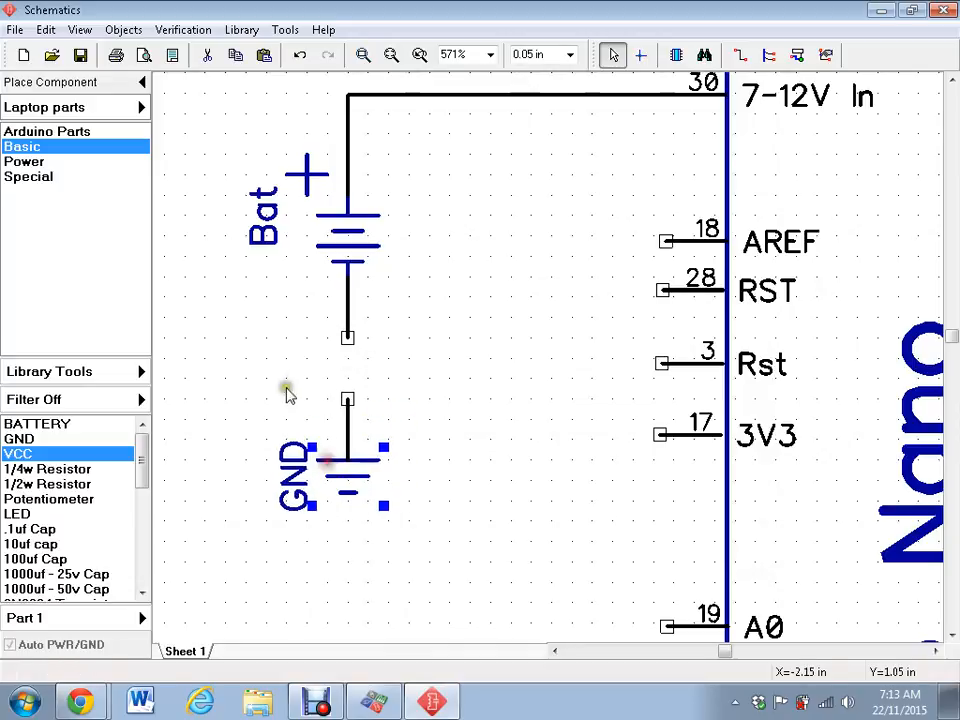
{"action": "left_click", "coordinate": [349, 402]}
{"action": "left_click_drag", "start_coordinate": [349, 401], "coordinate": [348, 344]}
{"action": "key", "text": "Escape"}
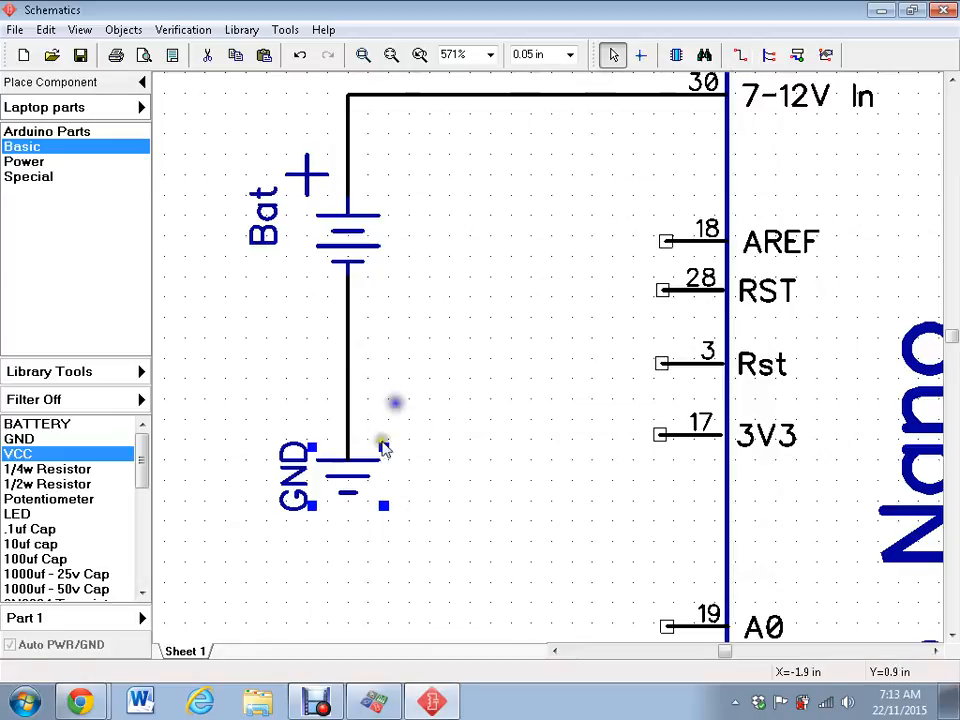
{"action": "left_click", "coordinate": [360, 476]}
{"action": "left_click_drag", "start_coordinate": [360, 476], "coordinate": [340, 447]}
Wire the Nano's two GND pins, 4 and 29, together
{"action": "scroll", "coordinate": [463, 346], "scroll_direction": "down", "scroll_amount": 3}
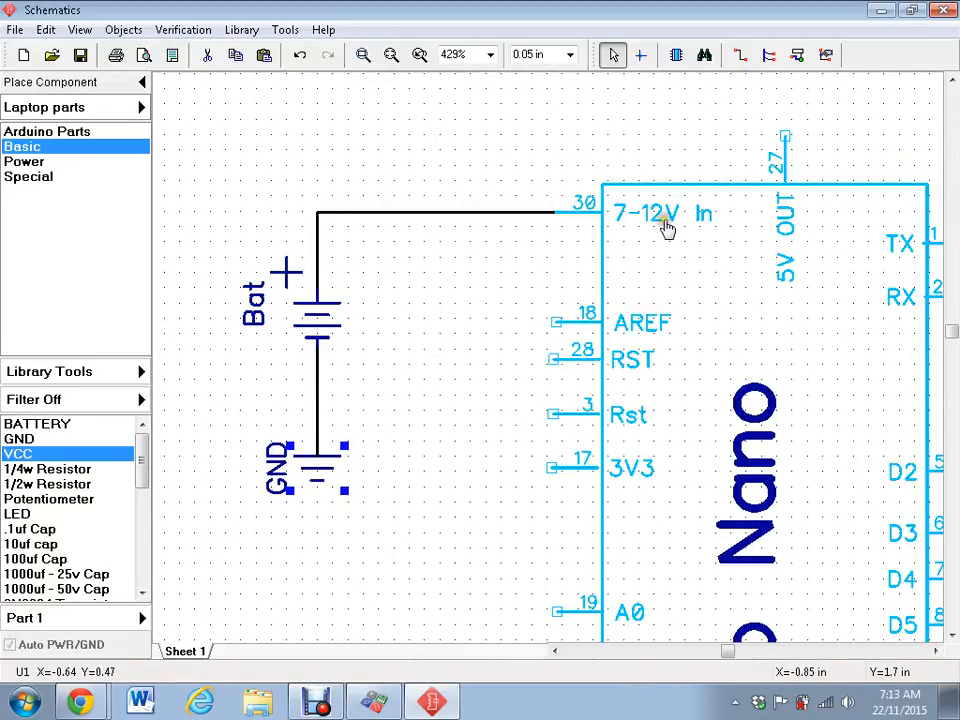
{"action": "scroll", "coordinate": [435, 422], "scroll_direction": "down", "scroll_amount": 1}
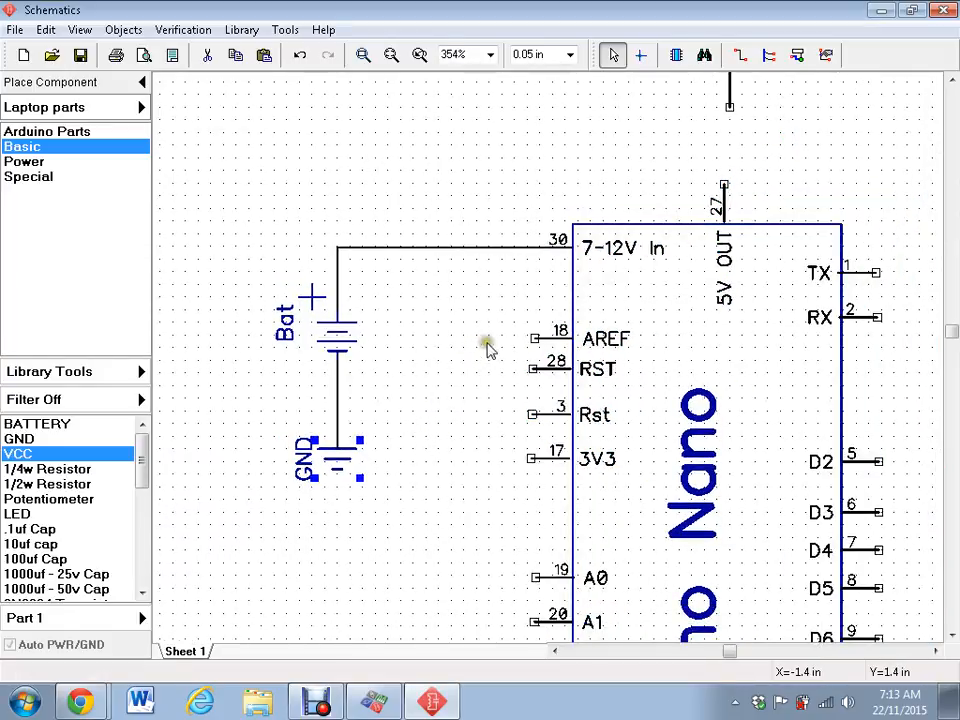
{"action": "scroll", "coordinate": [464, 379], "scroll_direction": "right", "scroll_amount": 2}
{"action": "scroll", "coordinate": [394, 334], "scroll_direction": "down", "scroll_amount": 6}
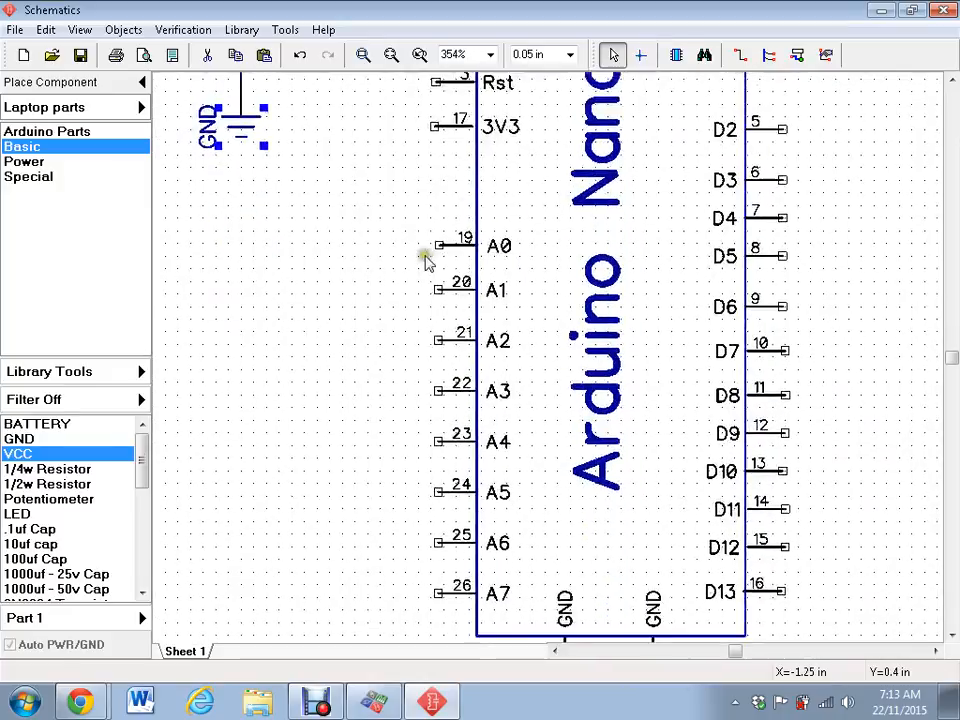
{"action": "scroll", "coordinate": [430, 330], "scroll_direction": "down", "scroll_amount": 1}
{"action": "scroll", "coordinate": [510, 500], "scroll_direction": "down", "scroll_amount": 3}
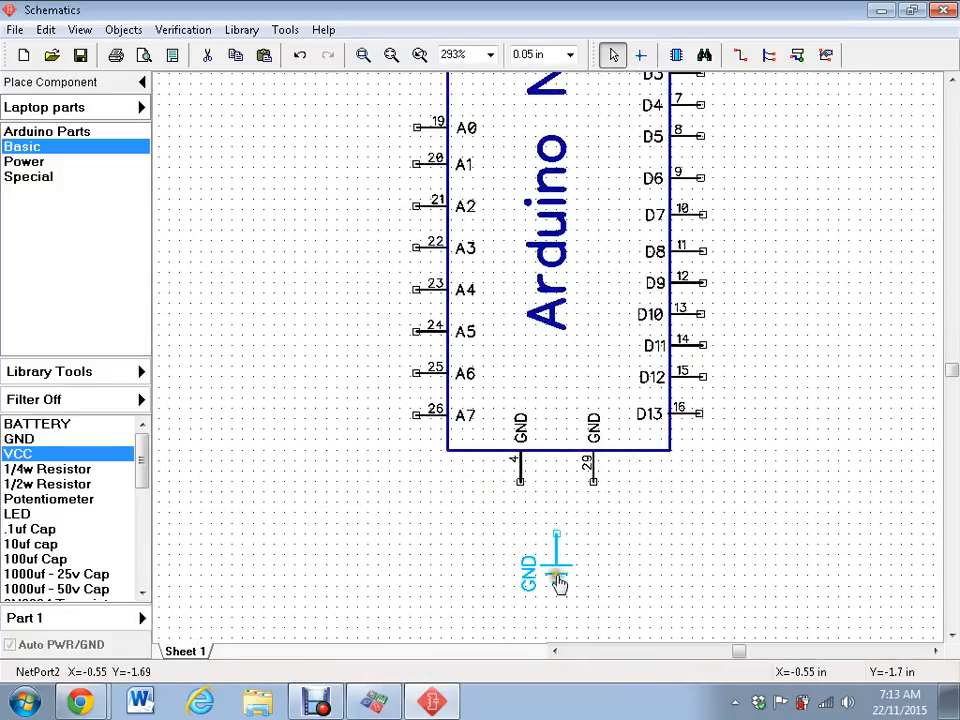
{"action": "scroll", "coordinate": [558, 583], "scroll_direction": "up", "scroll_amount": 2}
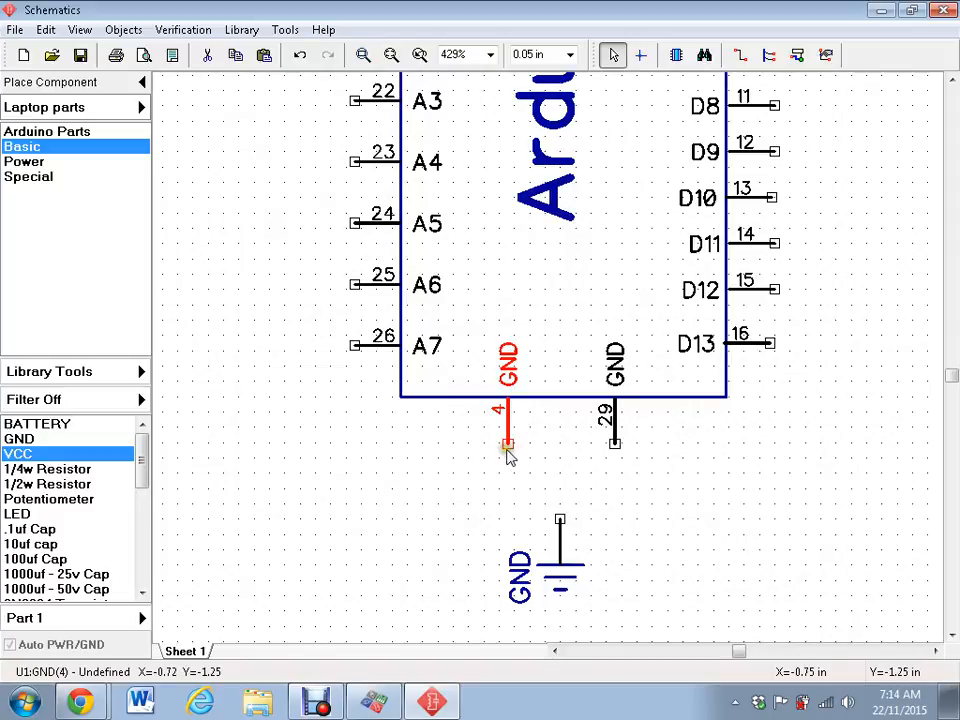
{"action": "left_click", "coordinate": [507, 445]}
{"action": "left_click", "coordinate": [616, 444]}
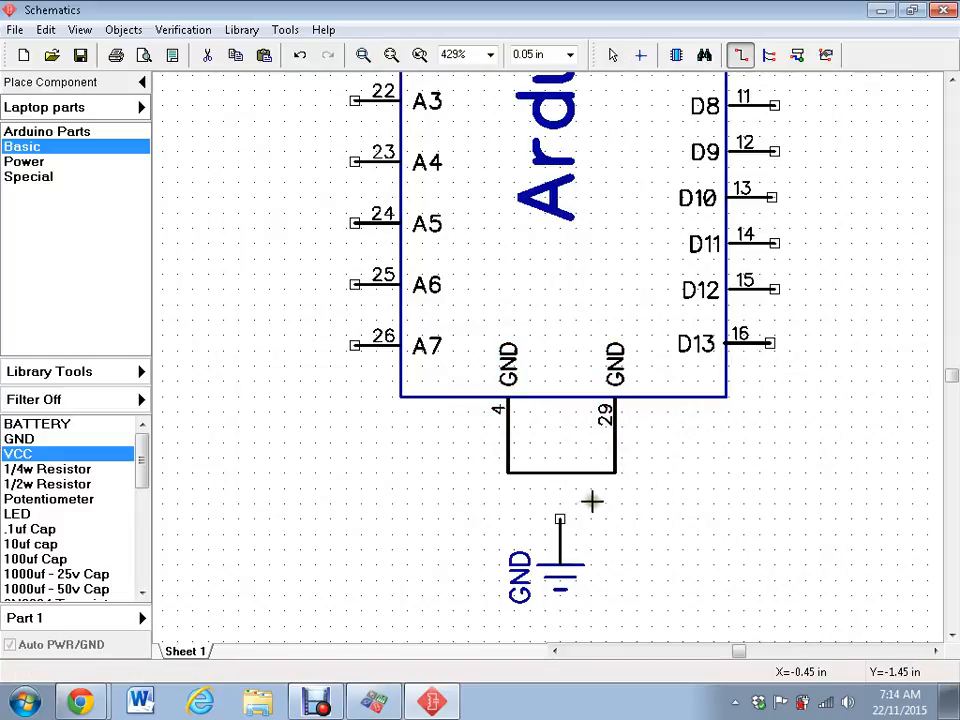
Wire the ground symbol below the Nano to the middle of the wire joining the two GND pins
{"action": "left_click", "coordinate": [561, 516]}
{"action": "left_click", "coordinate": [561, 472]}
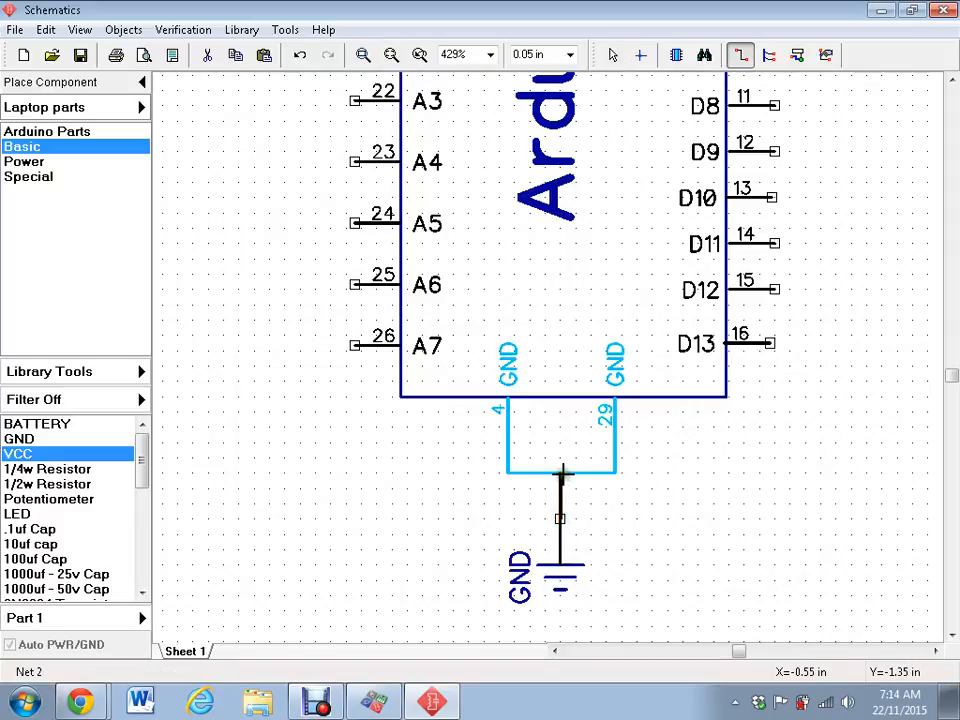
{"action": "key", "text": "Escape"}
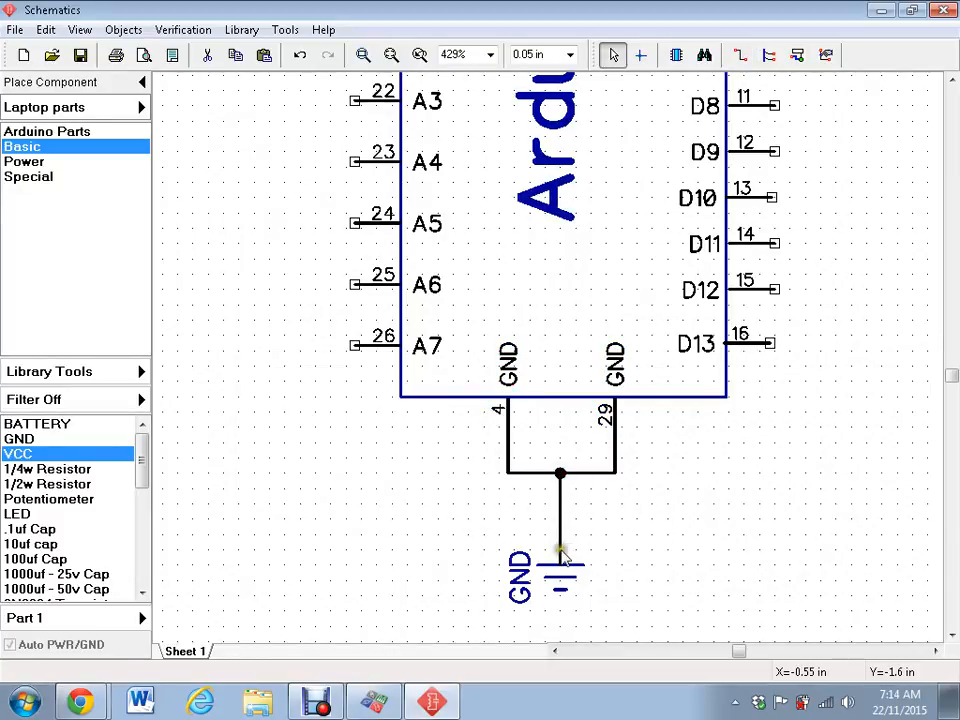
Shift the lower ground symbol slightly towards pin 29 and straighten its wire into a single vertical run
{"action": "mouse_move", "coordinate": [564, 570]}
{"action": "left_mouse_down"}
{"action": "mouse_move", "coordinate": [592, 574]}
{"action": "mouse_move", "coordinate": [568, 572]}
{"action": "mouse_move", "coordinate": [606, 556]}
{"action": "mouse_move", "coordinate": [582, 574]}
{"action": "left_mouse_up"}
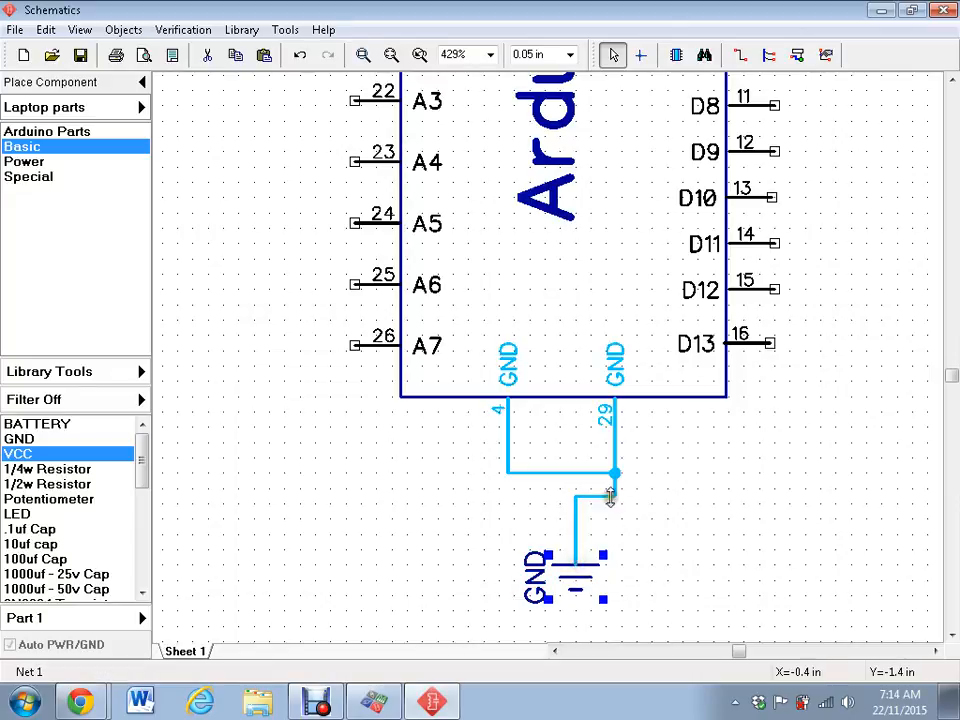
{"action": "left_click_drag", "start_coordinate": [617, 489], "coordinate": [575, 496]}
{"action": "left_click", "coordinate": [537, 537]}
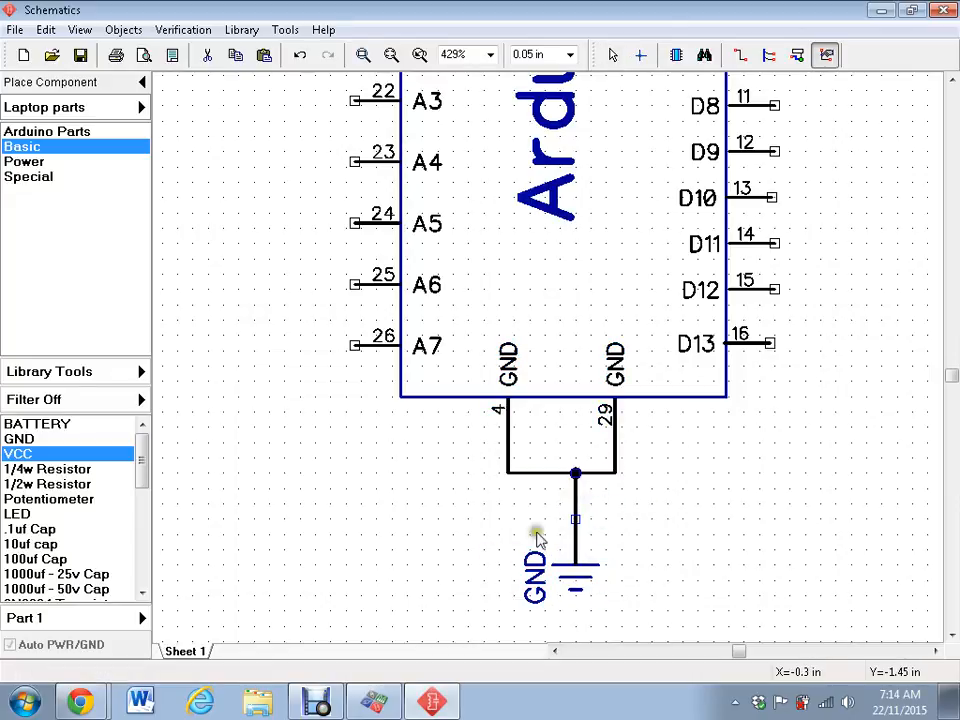
Leave net editing and turn off the schematic grid
{"action": "scroll", "coordinate": [512, 536], "scroll_direction": "down", "scroll_amount": 5}
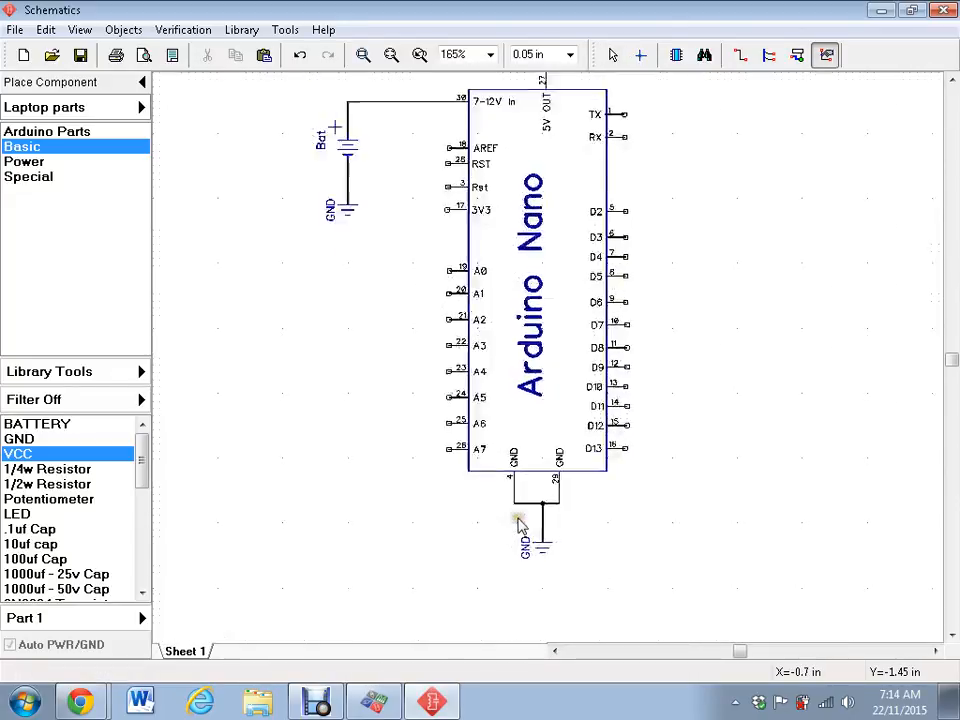
{"action": "scroll", "coordinate": [499, 430], "scroll_direction": "up", "scroll_amount": 1}
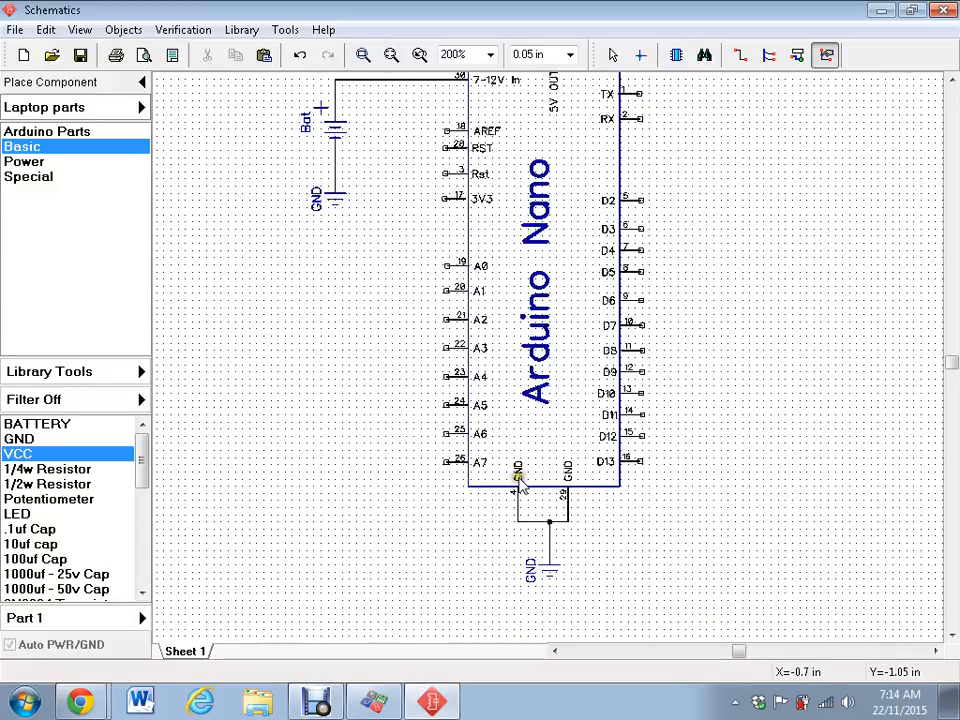
{"action": "key", "text": "Escape"}
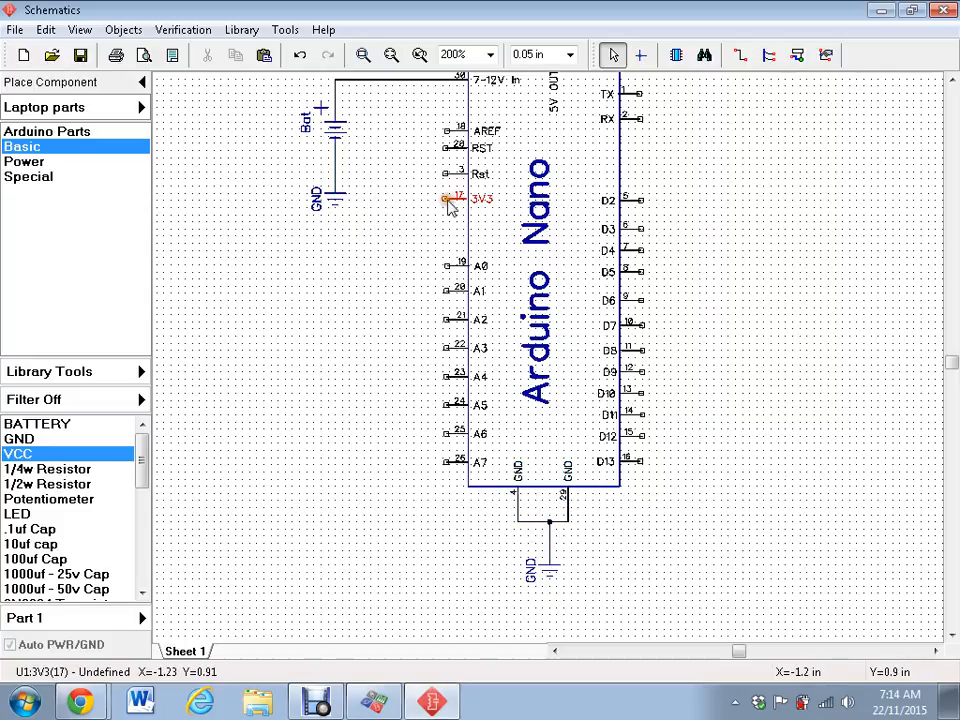
{"action": "key", "text": "F11"}
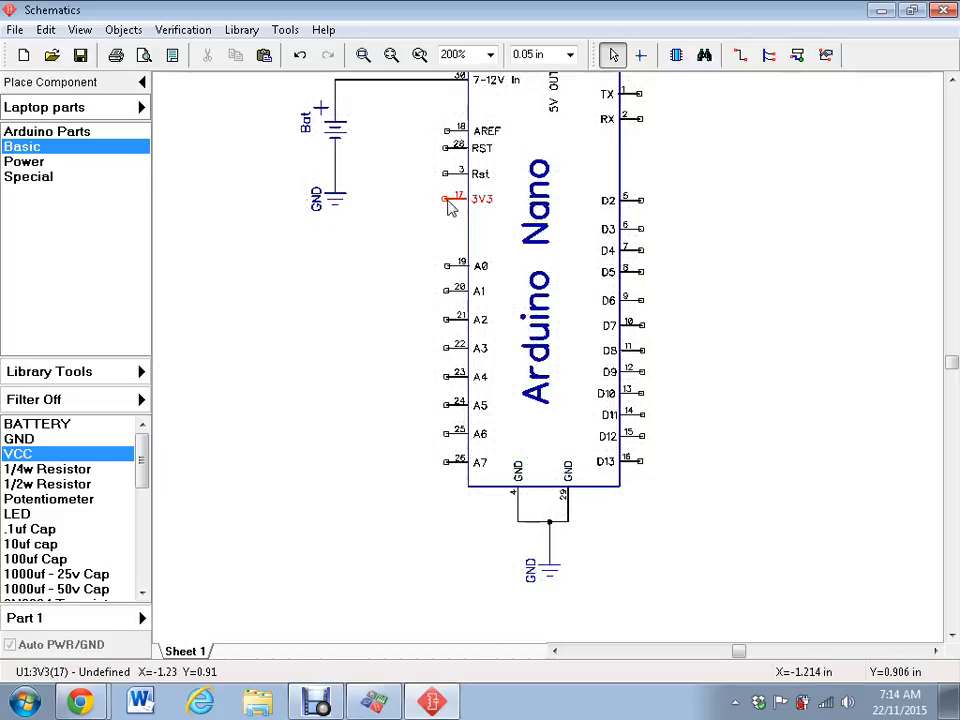
Turn the schematic grid back on
{"action": "scroll", "coordinate": [450, 205], "scroll_direction": "up", "scroll_amount": 1}
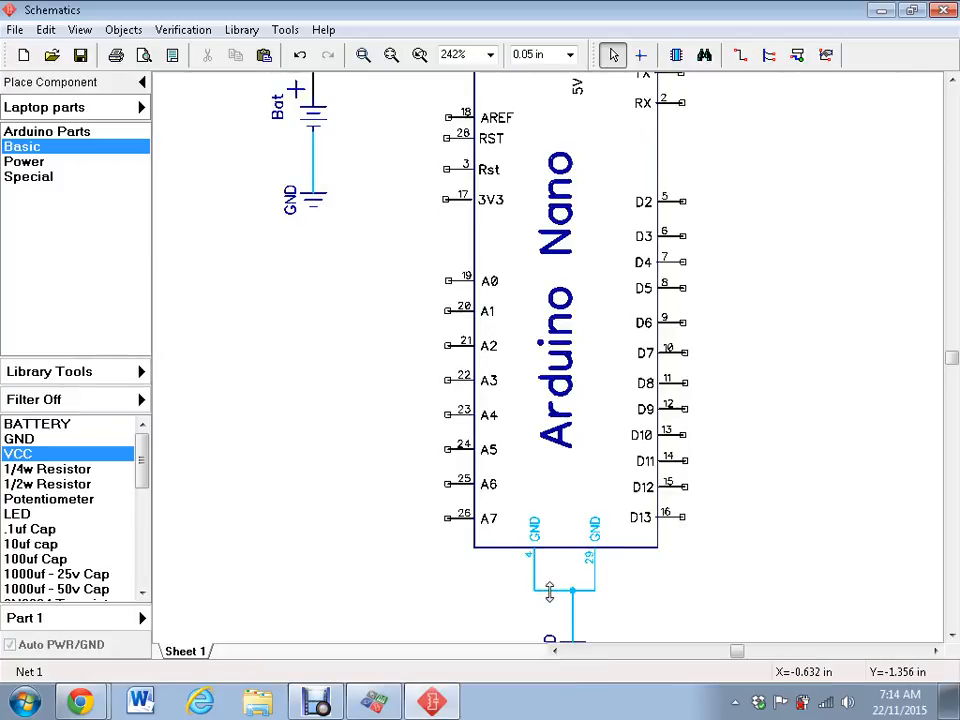
{"action": "scroll", "coordinate": [320, 455], "scroll_direction": "down", "scroll_amount": 2}
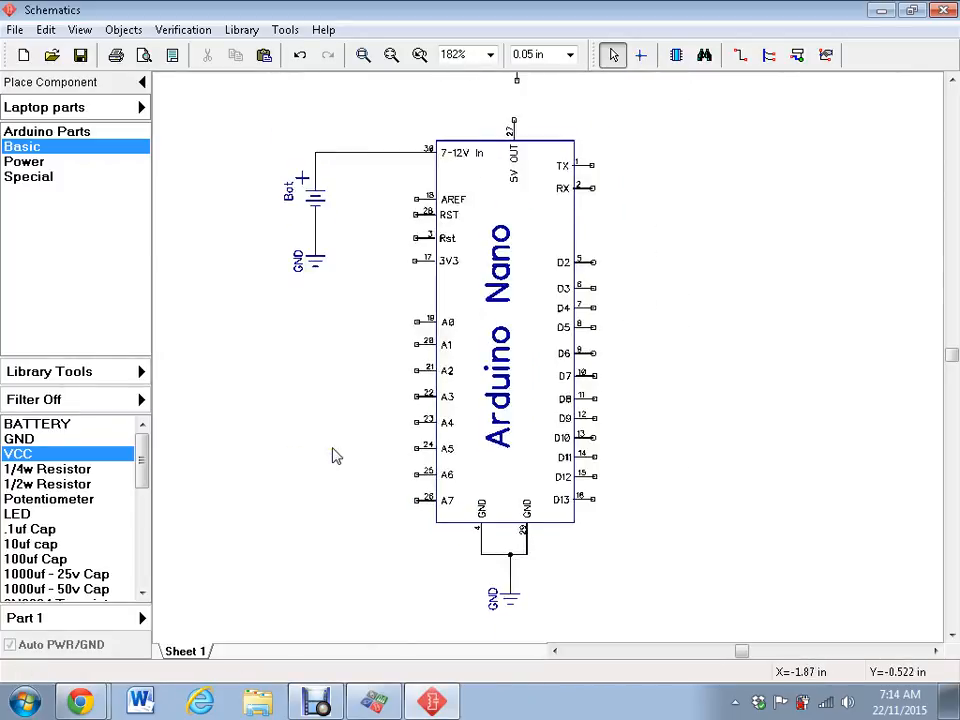
{"action": "key", "text": "F11"}
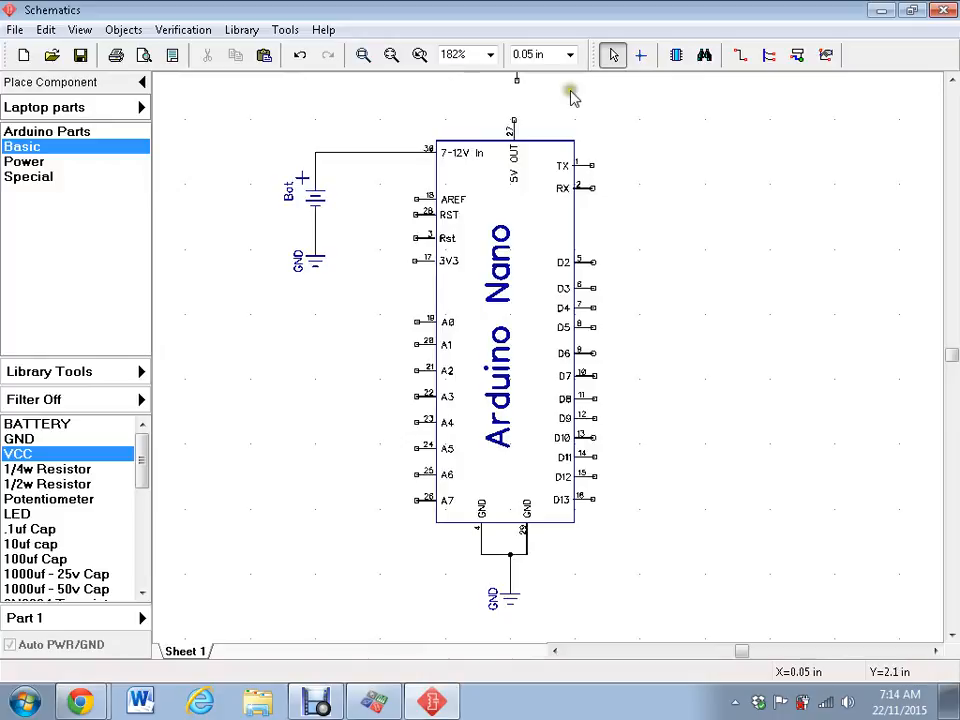
Wire the VCC symbol above the Nano to the 5V OUT pin 27
{"action": "middle_click_drag", "start_coordinate": [494, 227], "coordinate": [480, 280]}
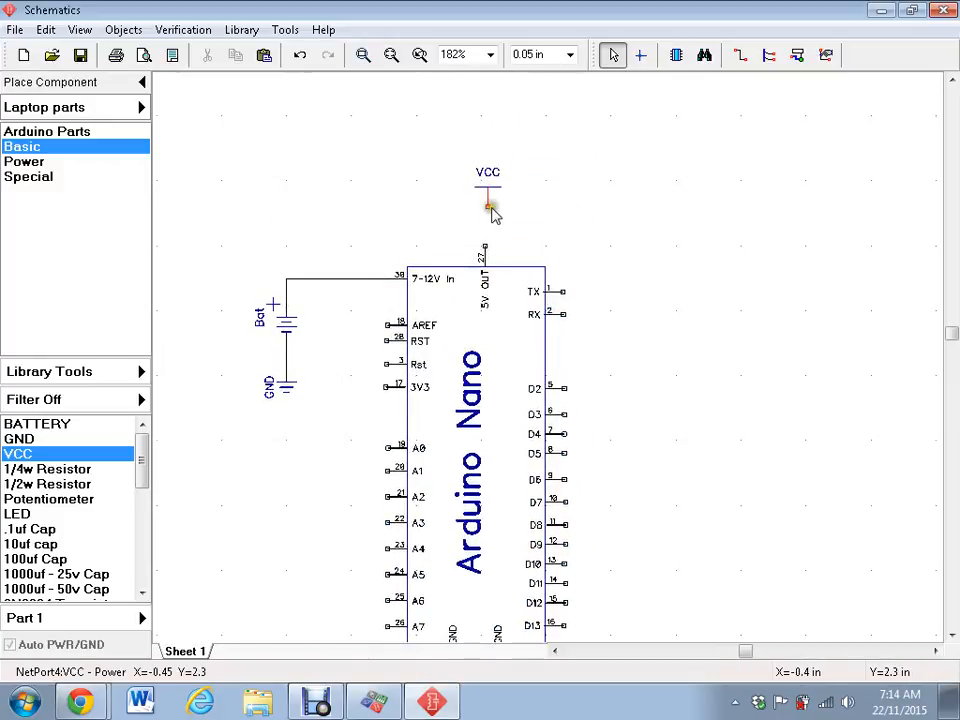
{"action": "left_click", "coordinate": [488, 208]}
{"action": "left_click", "coordinate": [487, 245]}
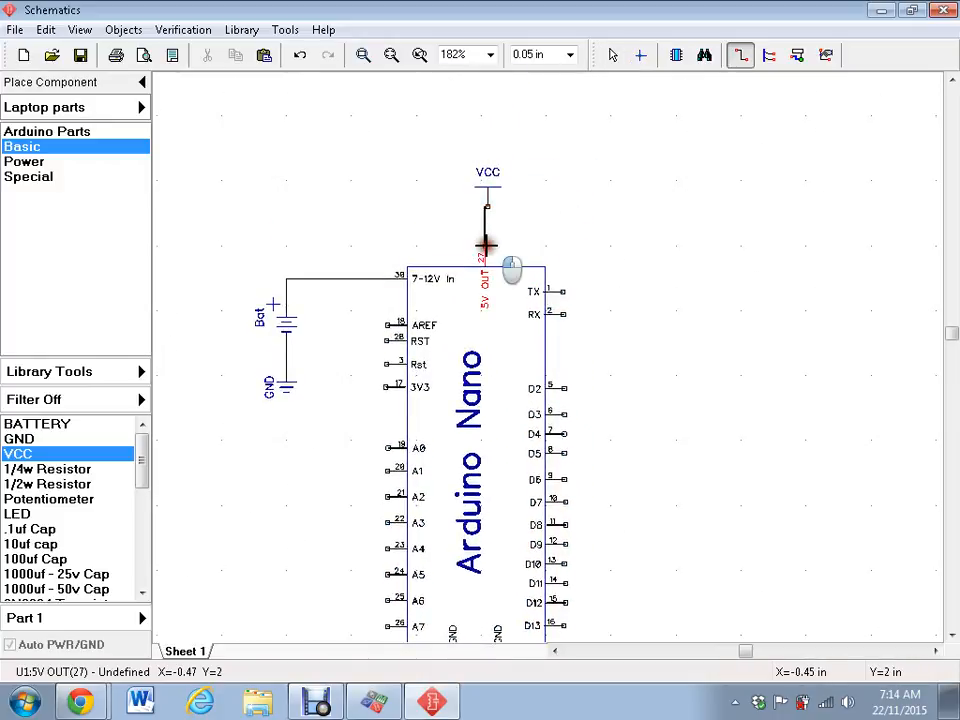
{"action": "key", "text": "Escape"}
Move the VCC symbol slightly down towards the Nano to shorten its connection to the 5V OUT pin
{"action": "scroll", "coordinate": [490, 245], "scroll_direction": "up", "scroll_amount": 2}
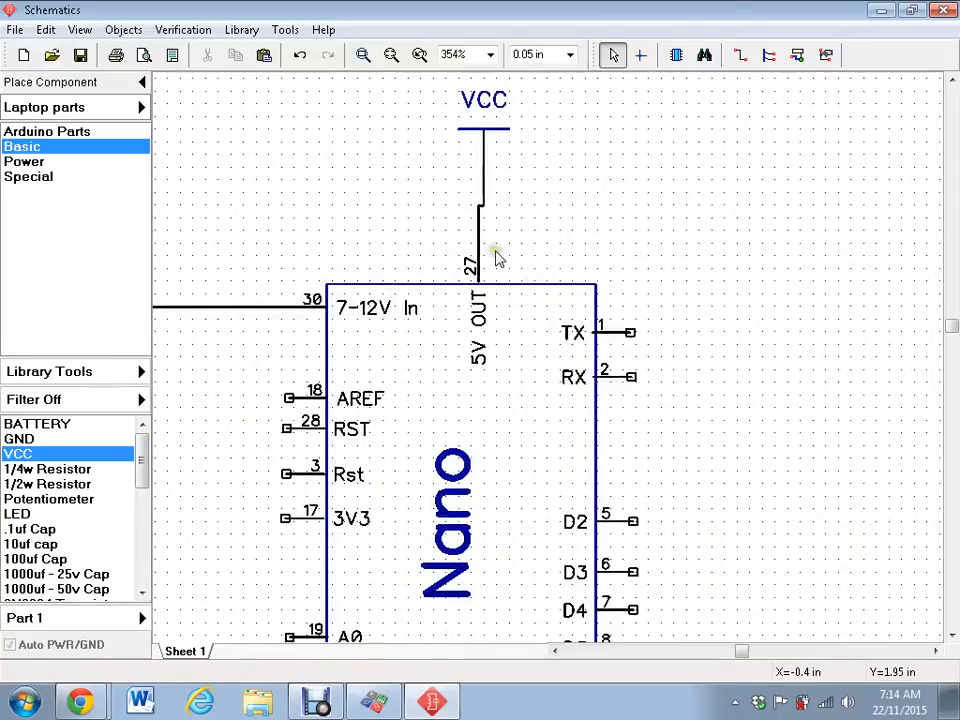
{"action": "left_click_drag", "start_coordinate": [487, 140], "coordinate": [487, 165]}
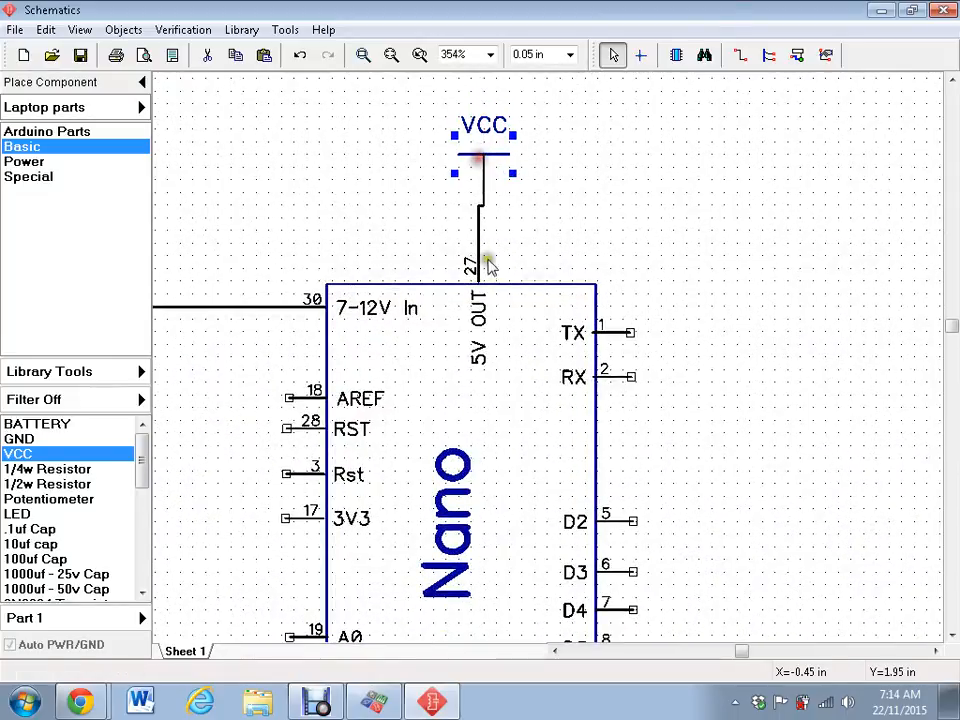
{"action": "left_click", "coordinate": [440, 235]}
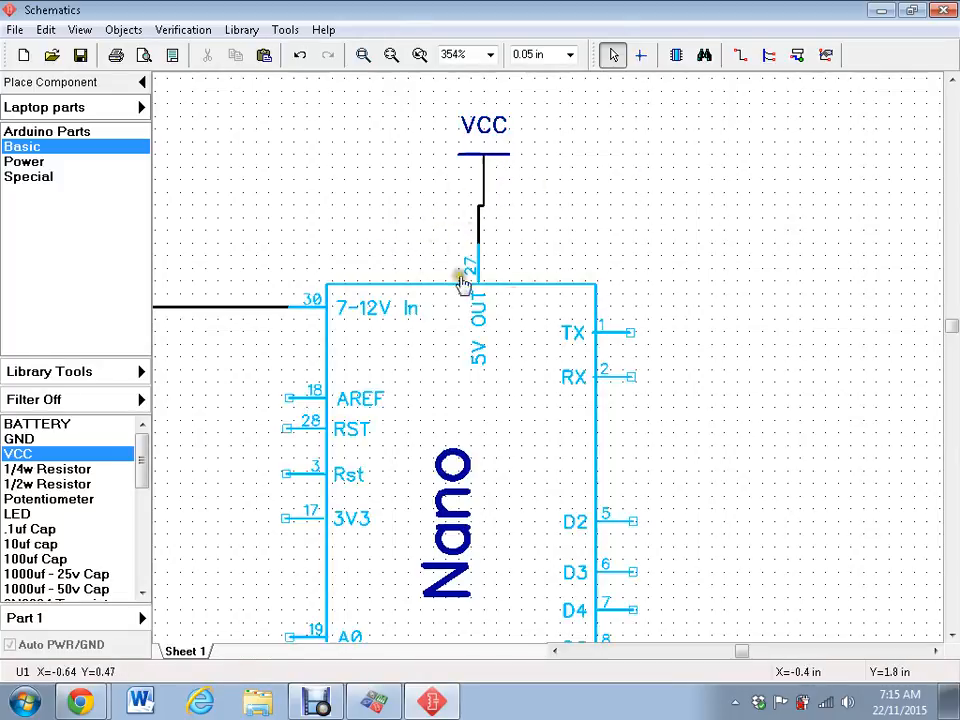
Place an LED and a 1/4w Resistor side by side in the empty area beside the Nano's TX and RX pins
{"action": "scroll", "coordinate": [364, 244], "scroll_direction": "down", "scroll_amount": 3}
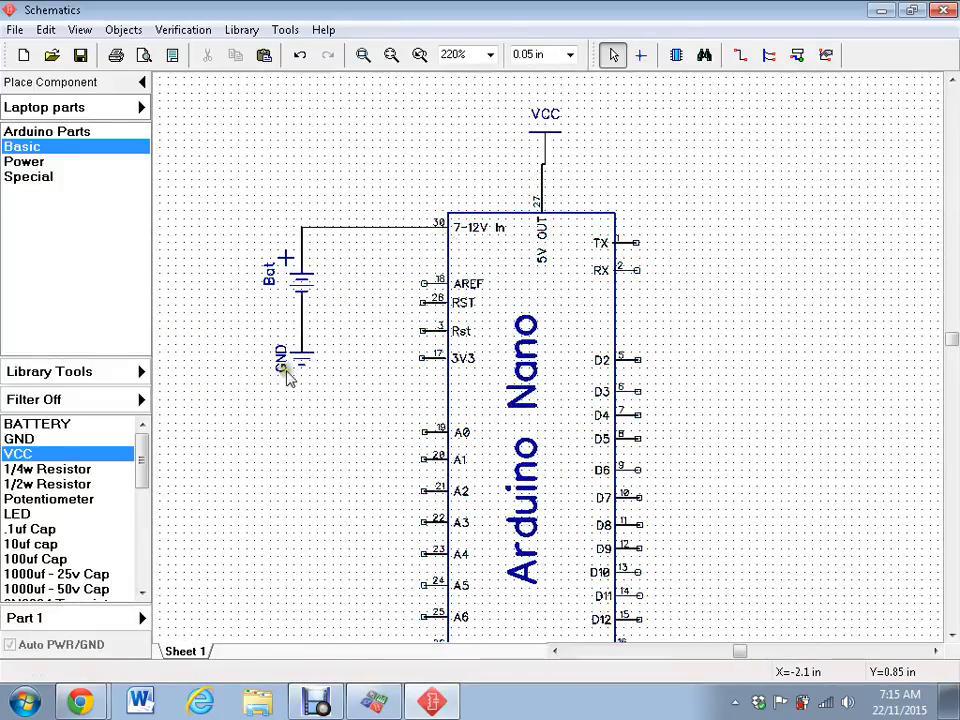
{"action": "middle_click_drag", "start_coordinate": [432, 450], "coordinate": [370, 322]}
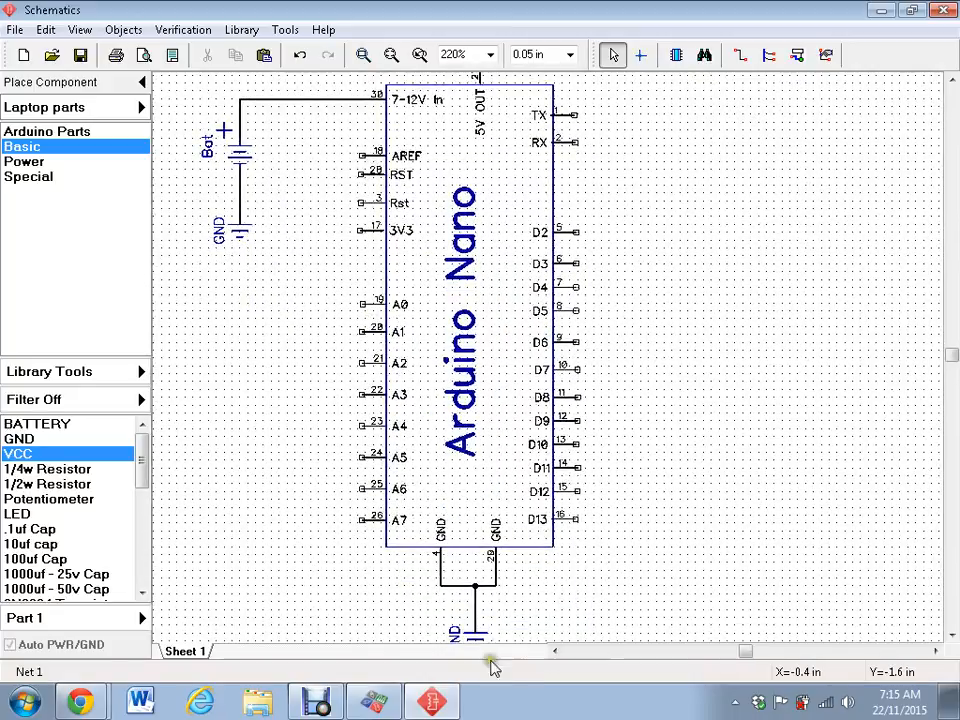
{"action": "scroll", "coordinate": [467, 298], "scroll_direction": "up", "scroll_amount": 1}
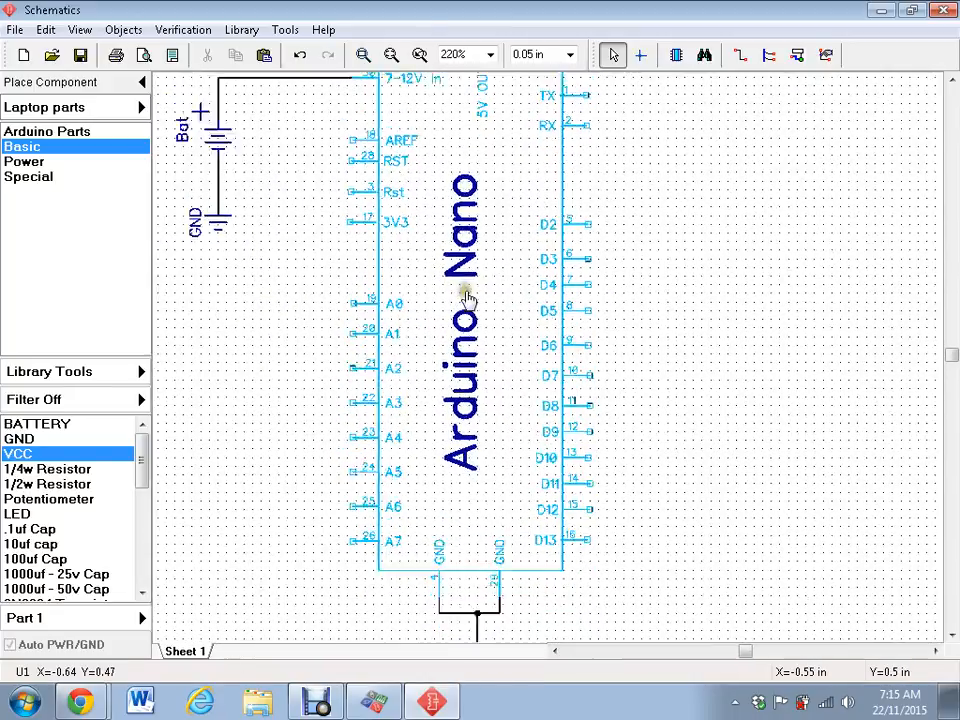
{"action": "scroll", "coordinate": [467, 298], "scroll_direction": "down", "scroll_amount": 1}
{"action": "middle_click_drag", "start_coordinate": [511, 220], "coordinate": [461, 315]}
{"action": "scroll", "coordinate": [444, 288], "scroll_direction": "down", "scroll_amount": 2}
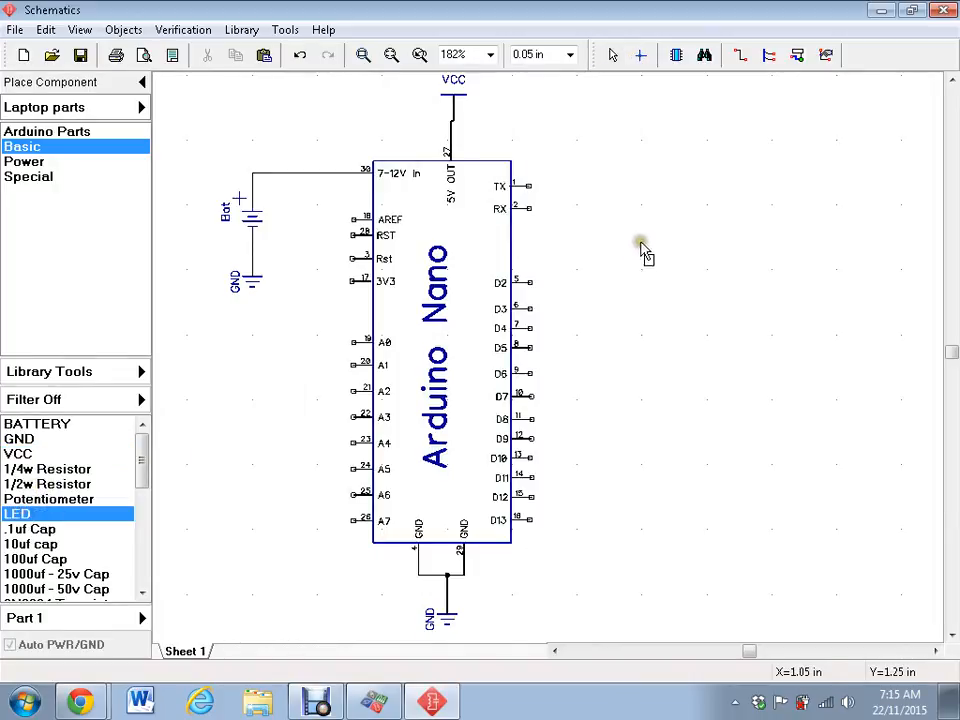
{"action": "left_click", "coordinate": [674, 224]}
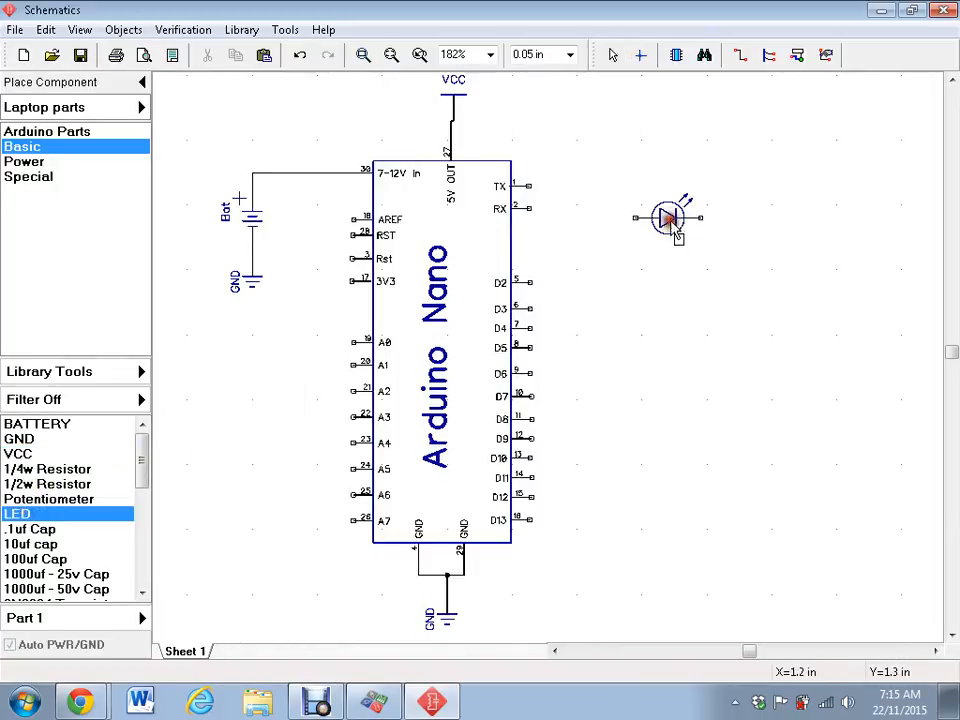
{"action": "left_click", "coordinate": [20, 471]}
{"action": "left_click", "coordinate": [757, 226]}
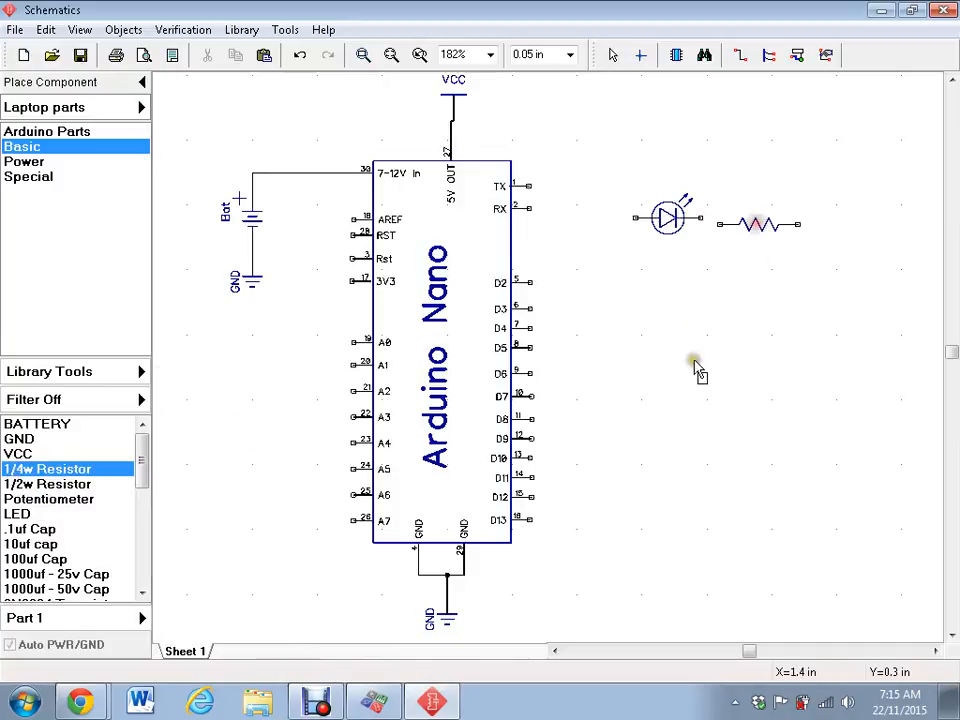
{"action": "key", "text": "Escape"}
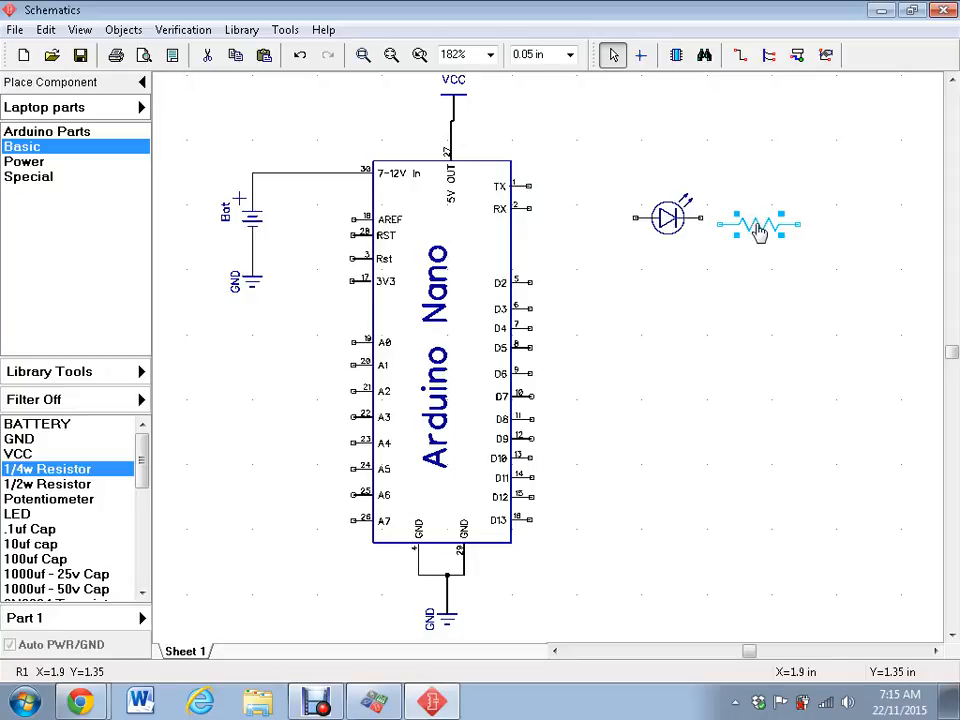
Set the resistor's value to 220 in its component properties
{"action": "double_click", "coordinate": [760, 230]}
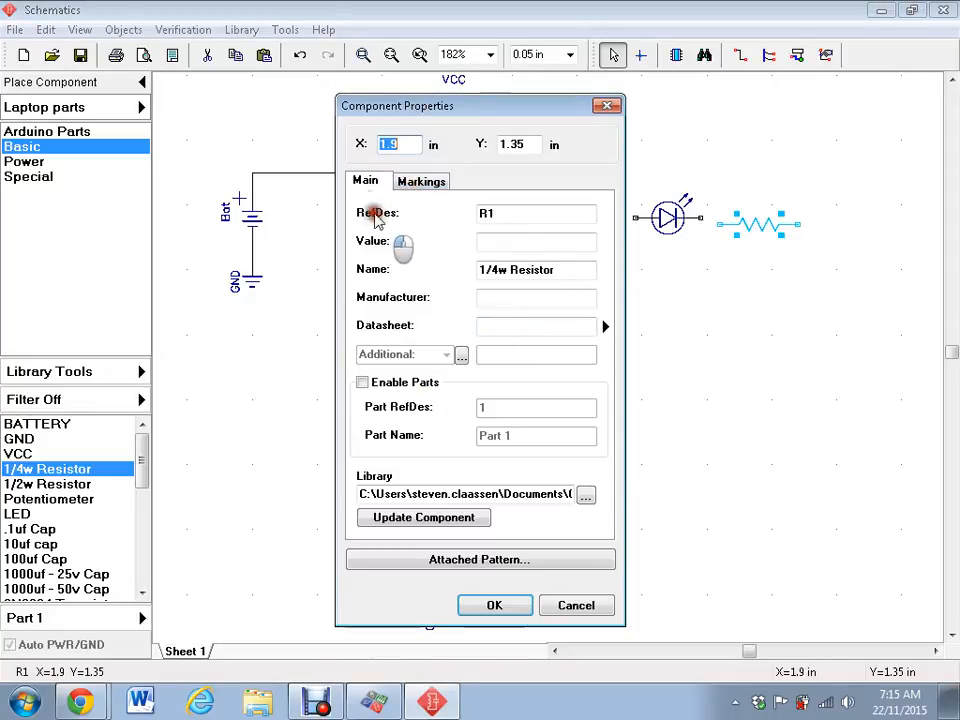
{"action": "left_click", "coordinate": [502, 245]}
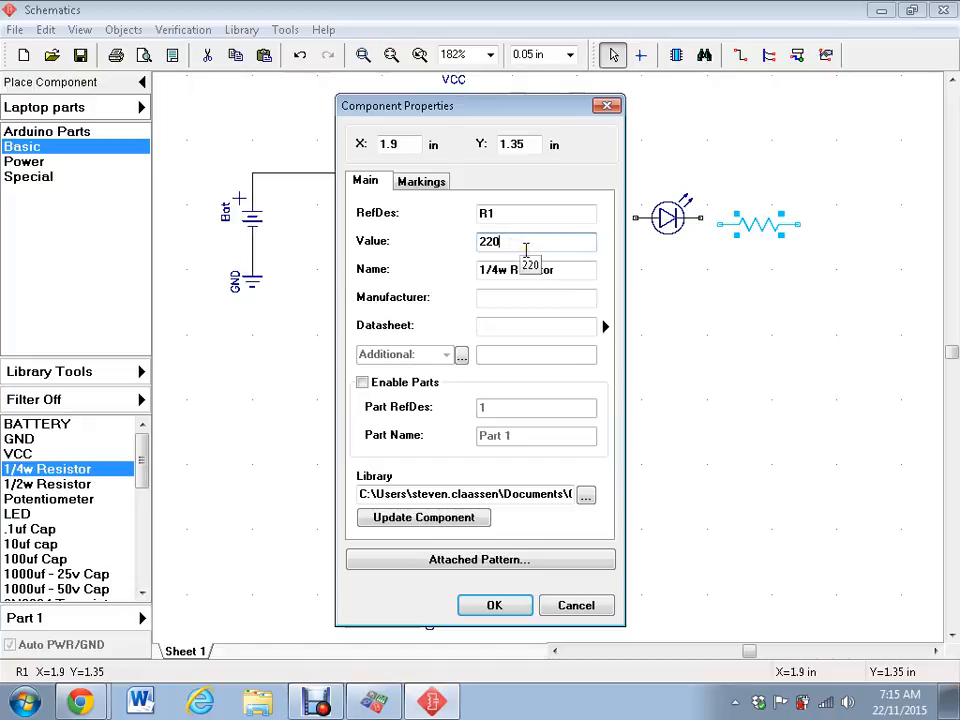
{"action": "left_click", "coordinate": [490, 607]}
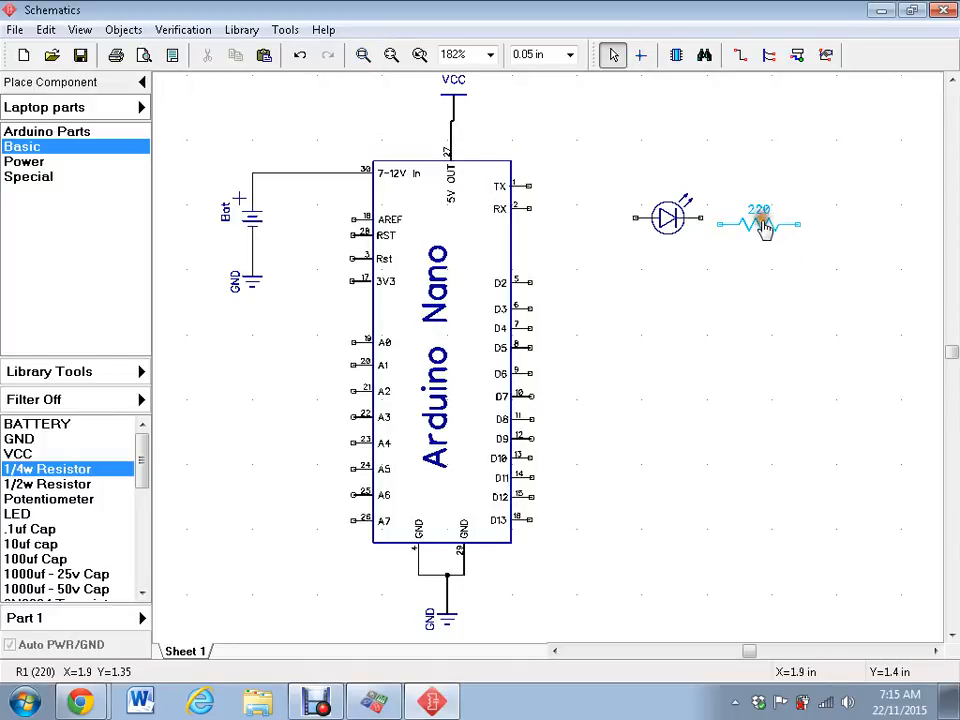
Make the resistor's main marking show Value, justified to Bottom
{"action": "double_click", "coordinate": [762, 226]}
{"action": "left_click", "coordinate": [421, 182]}
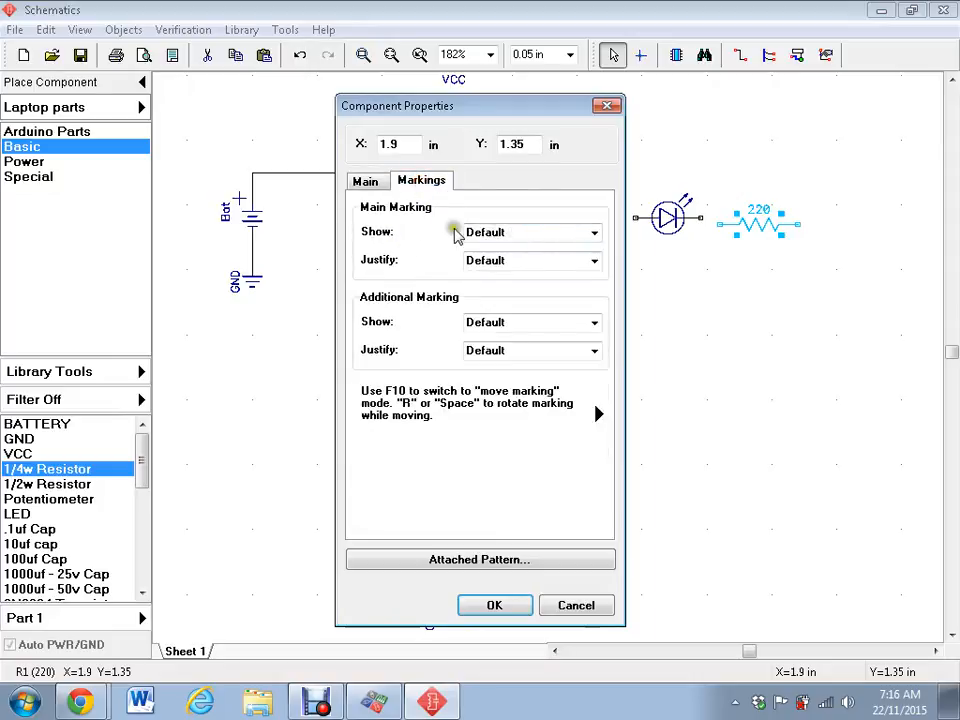
{"action": "left_click", "coordinate": [594, 234]}
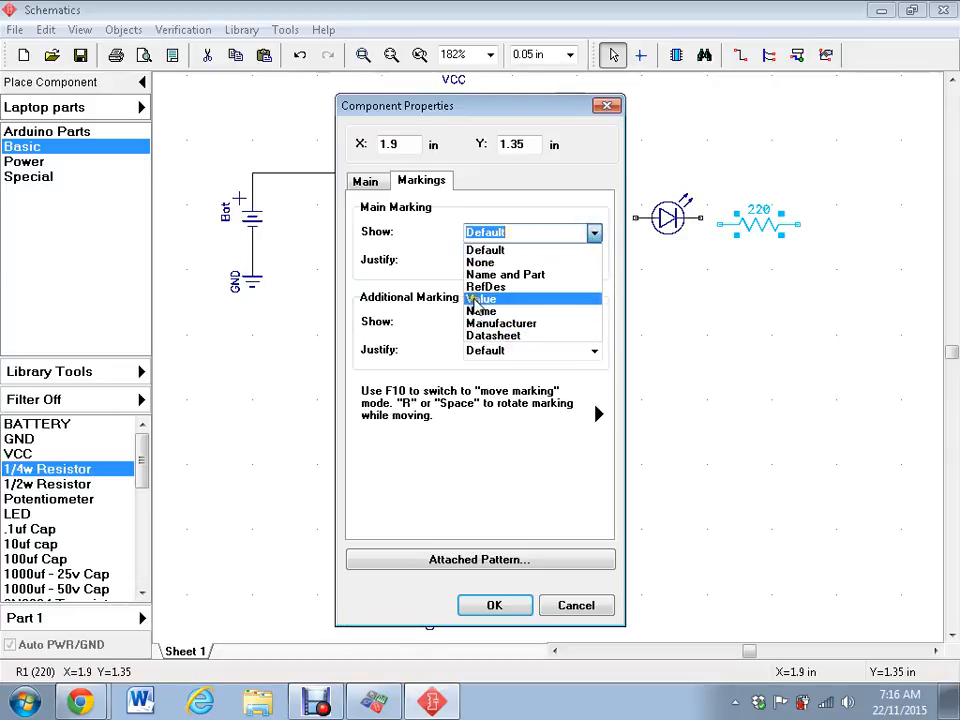
{"action": "left_click", "coordinate": [480, 299]}
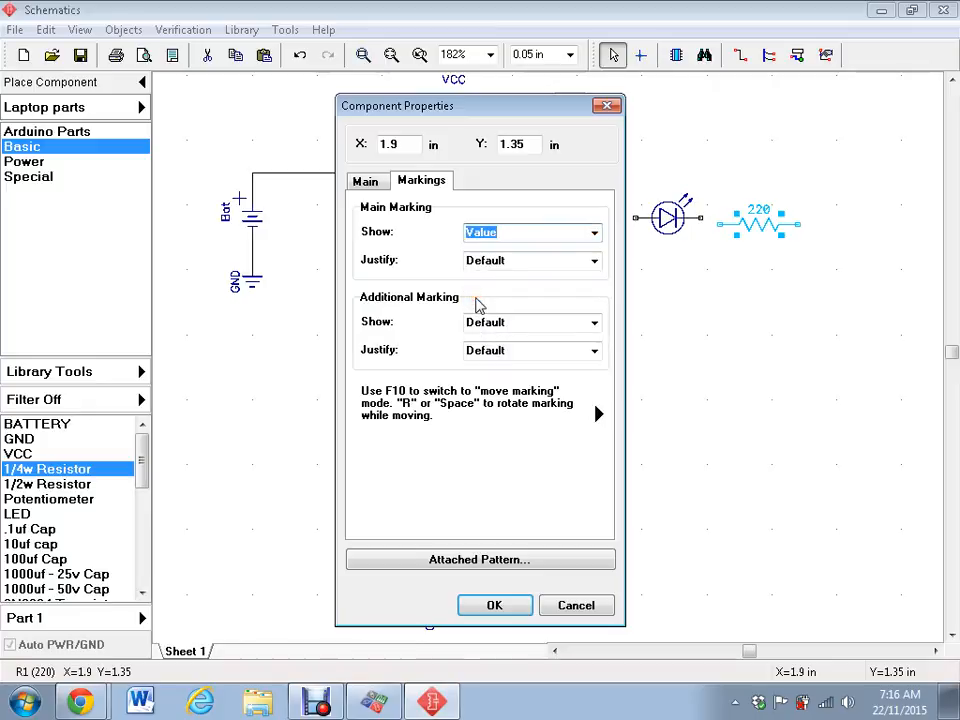
{"action": "left_click", "coordinate": [594, 261]}
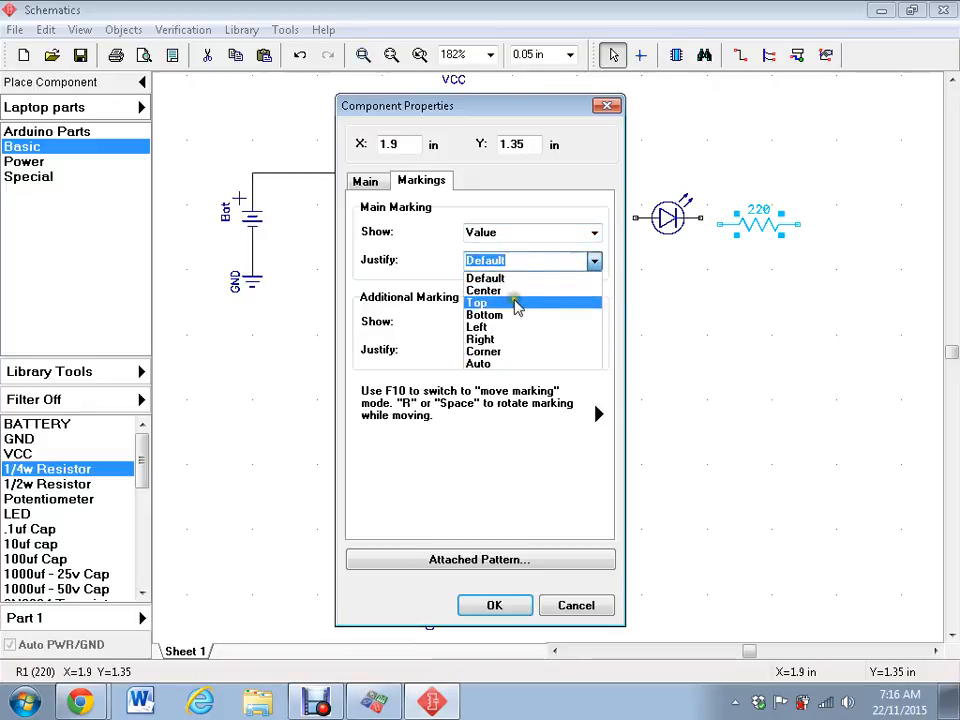
{"action": "left_click", "coordinate": [495, 316]}
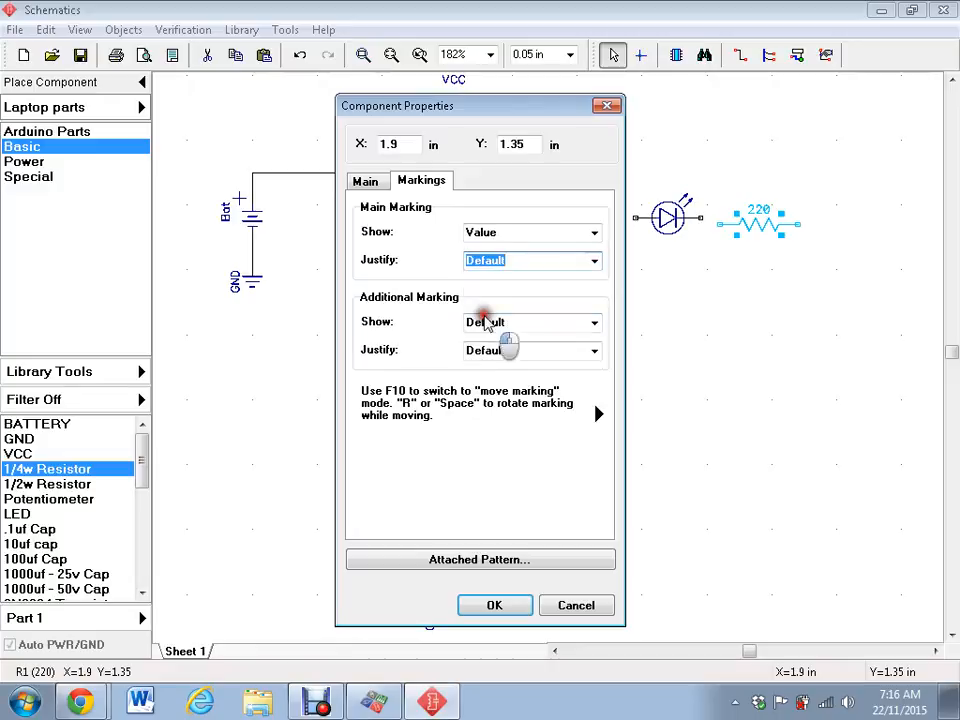
{"action": "left_click", "coordinate": [500, 606]}
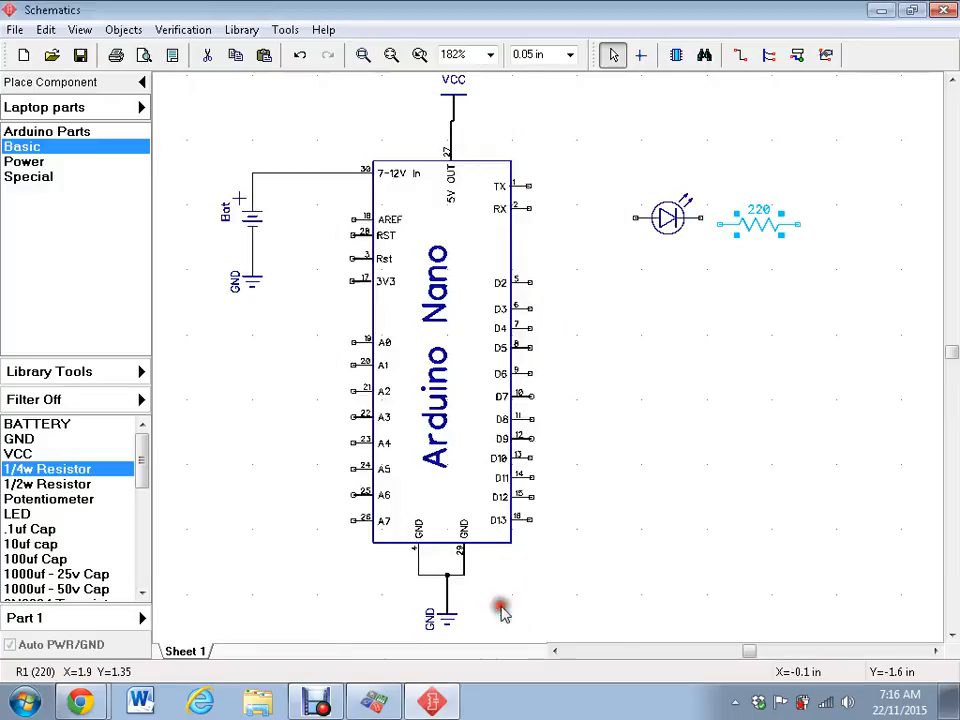
{"action": "left_click", "coordinate": [731, 319]}
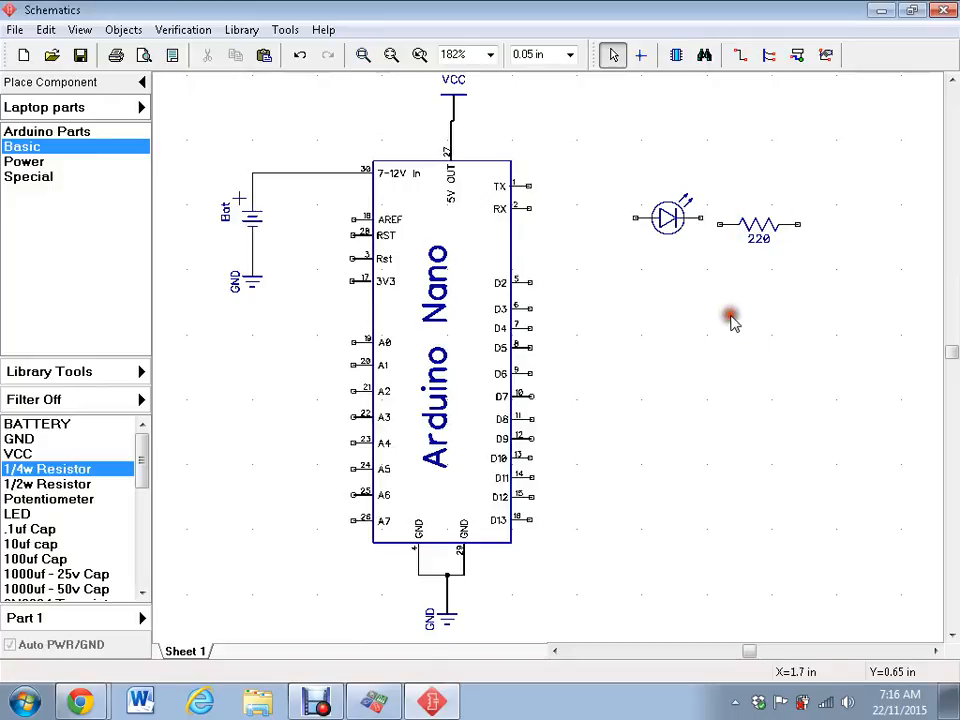
Shift the resistor and the LED so their pins line up horizontally with a small gap between them
{"action": "mouse_move", "coordinate": [757, 224]}
{"action": "left_mouse_down"}
{"action": "mouse_move", "coordinate": [757, 212]}
{"action": "mouse_move", "coordinate": [751, 223]}
{"action": "left_mouse_up"}
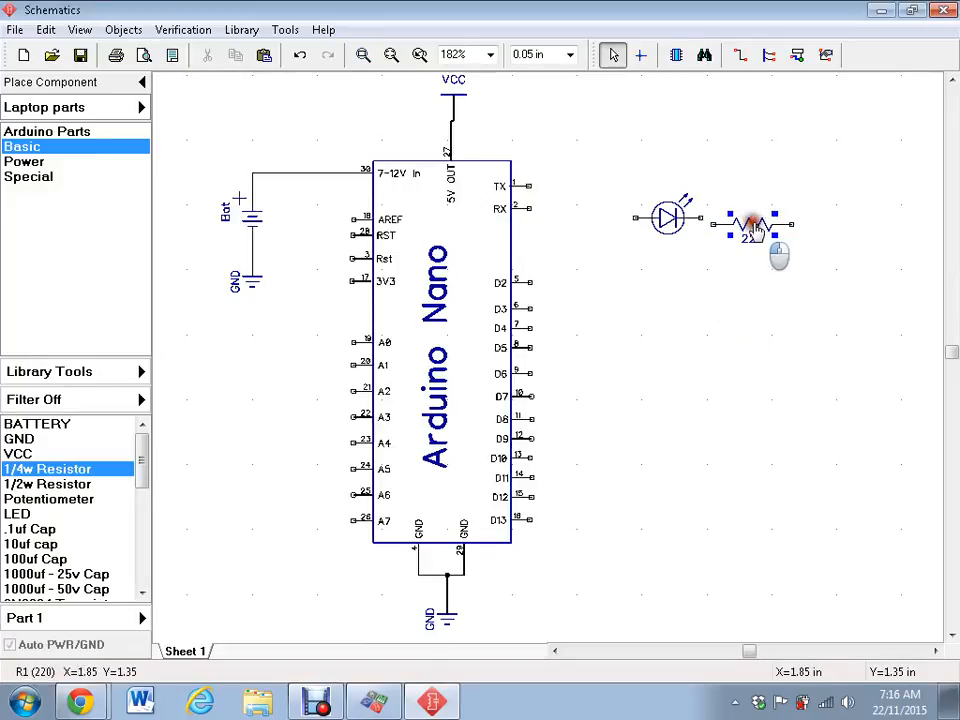
{"action": "left_click_drag", "start_coordinate": [658, 226], "coordinate": [638, 226]}
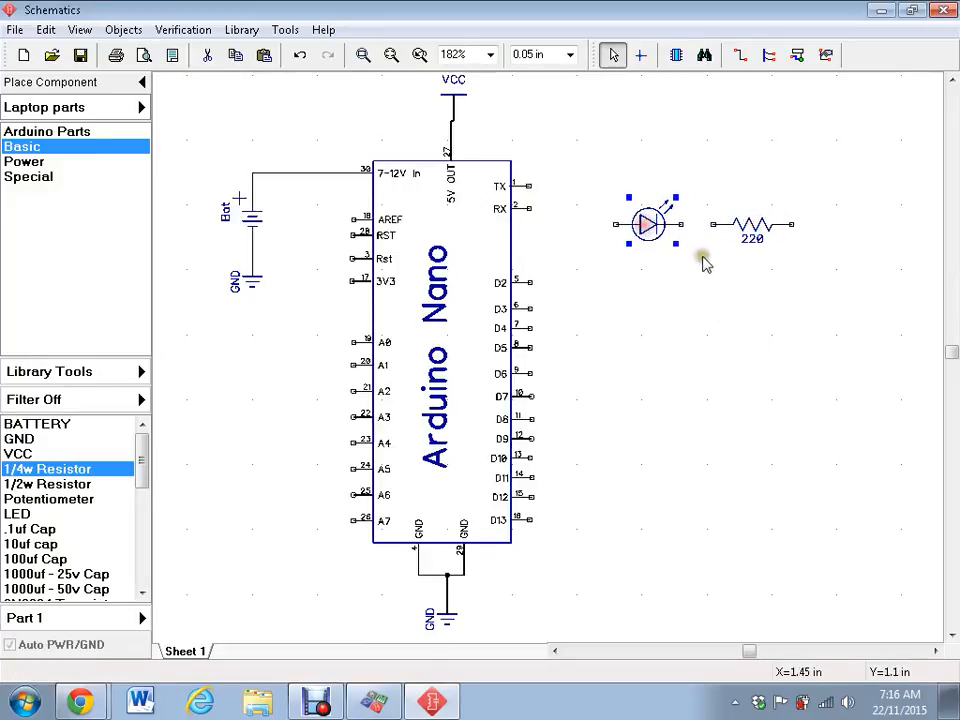
{"action": "left_click", "coordinate": [717, 290]}
Wire the LED's cathode to the near end of the 220 resistor
{"action": "scroll", "coordinate": [717, 290], "scroll_direction": "up", "scroll_amount": 3}
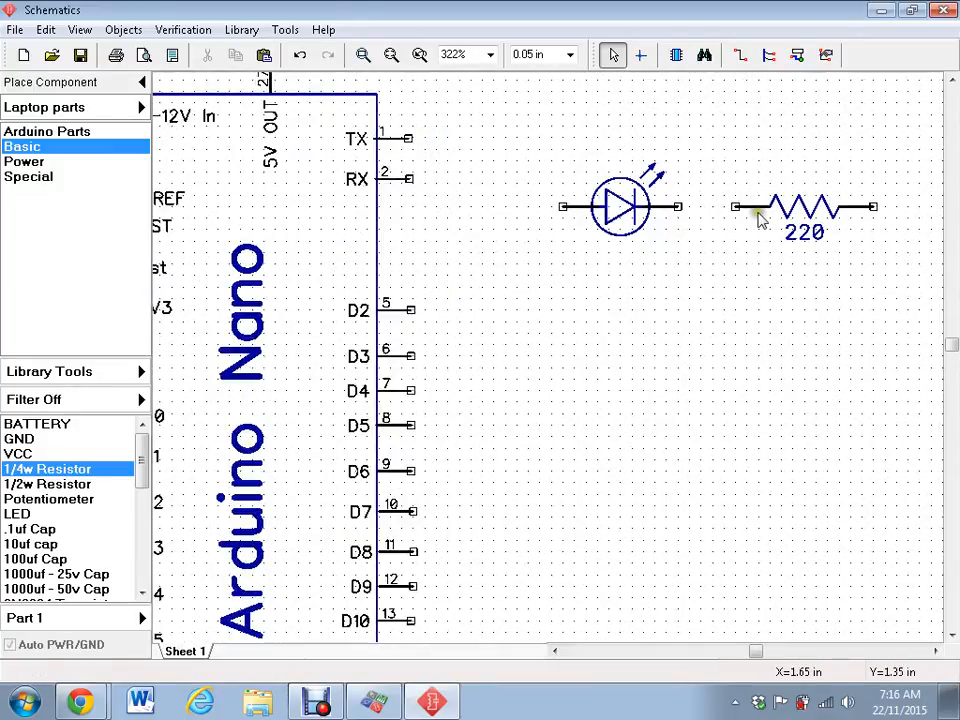
{"action": "left_click", "coordinate": [735, 207]}
{"action": "left_click", "coordinate": [676, 207]}
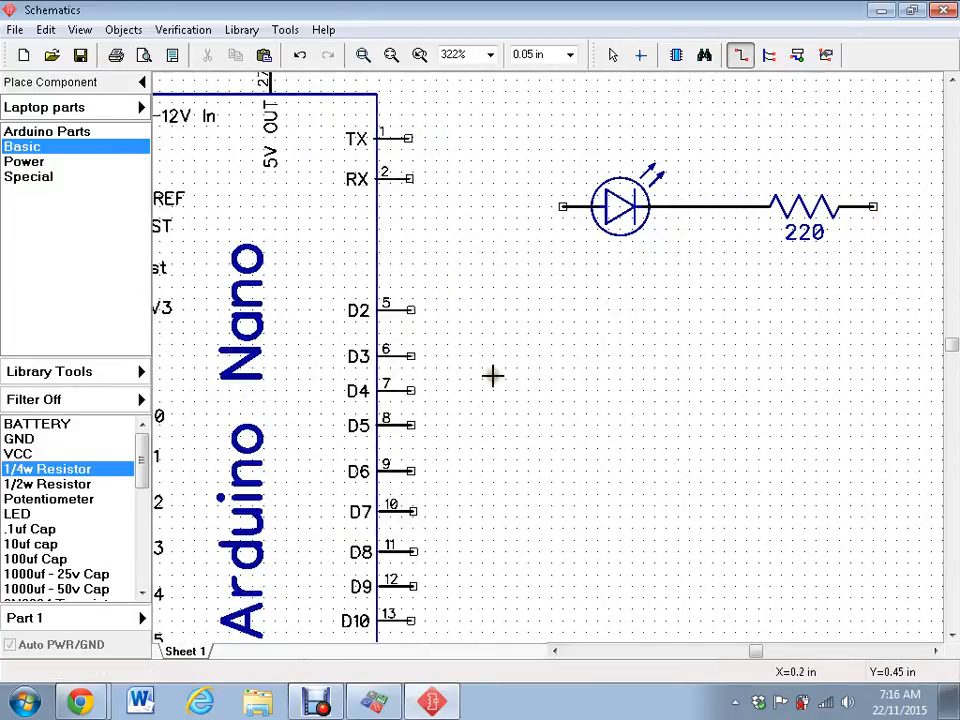
Place a GND symbol below the resistor's free end and wire the two together
{"action": "left_click", "coordinate": [20, 440]}
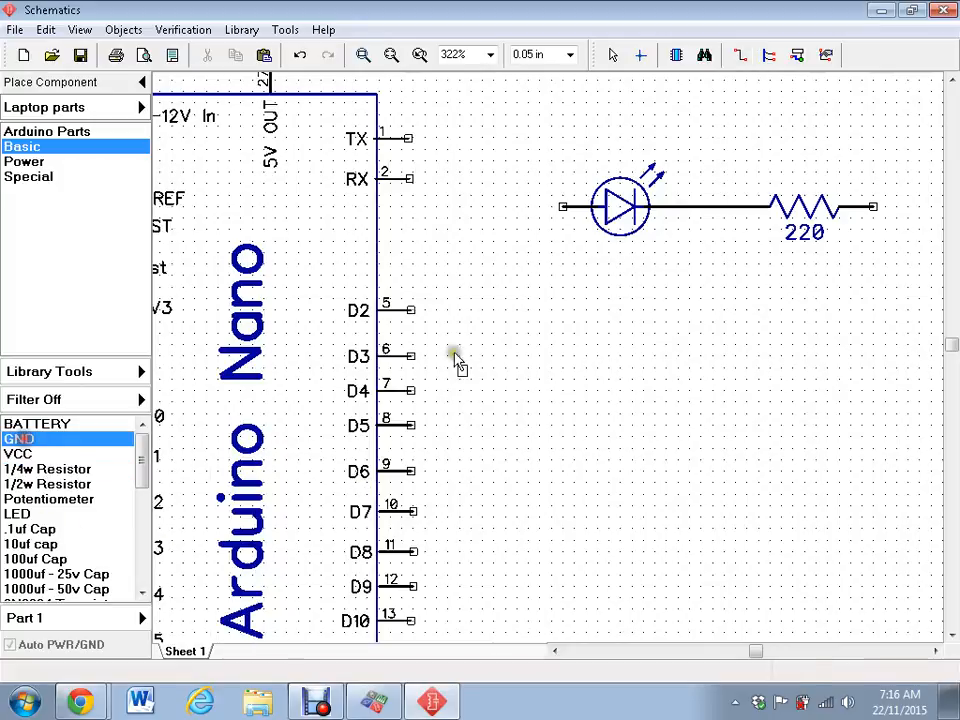
{"action": "left_click", "coordinate": [882, 272]}
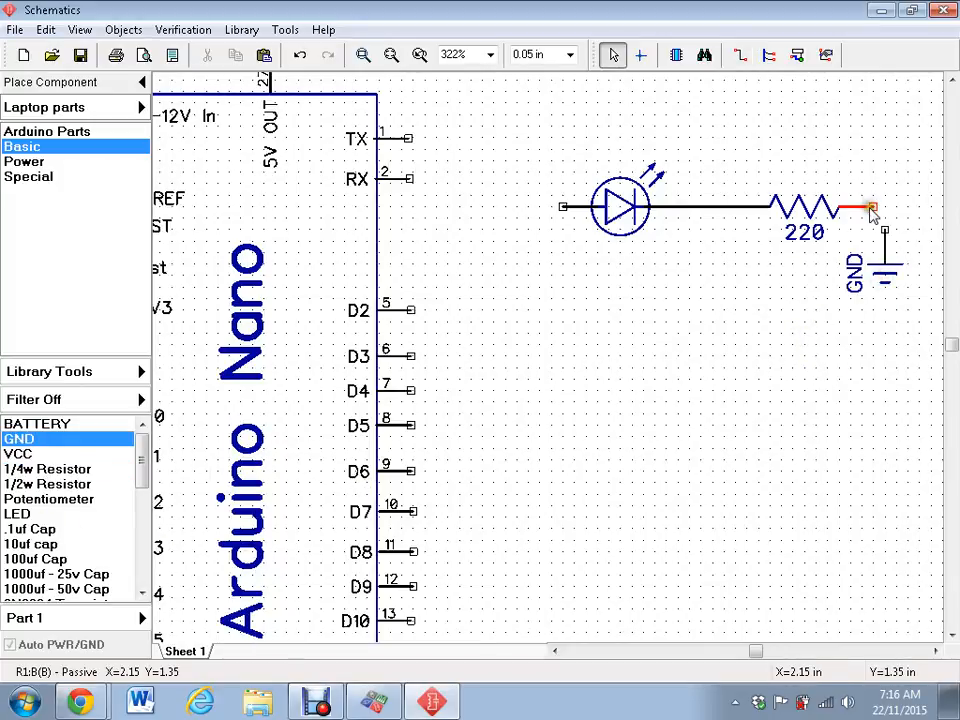
{"action": "mouse_move", "coordinate": [873, 206]}
{"action": "left_mouse_down"}
{"action": "mouse_move", "coordinate": [889, 240]}
{"action": "mouse_move", "coordinate": [884, 230]}
{"action": "left_mouse_up"}
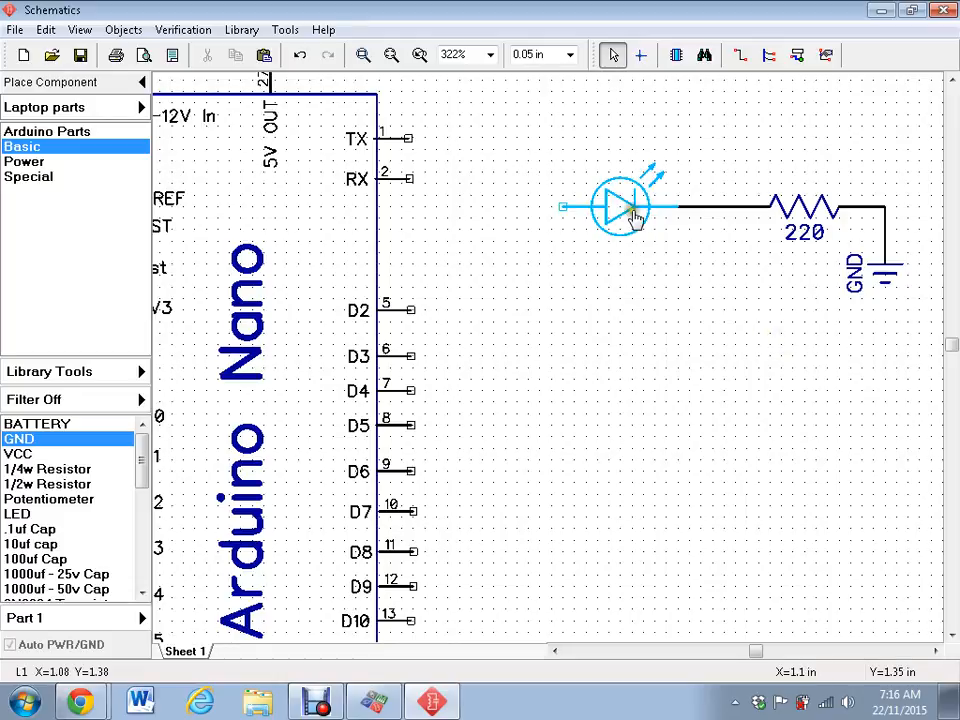
Move the LED closer to the resistor to shorten the wire between them
{"action": "left_click_drag", "start_coordinate": [638, 210], "coordinate": [718, 240]}
{"action": "scroll", "coordinate": [700, 300], "scroll_direction": "down", "scroll_amount": 2}
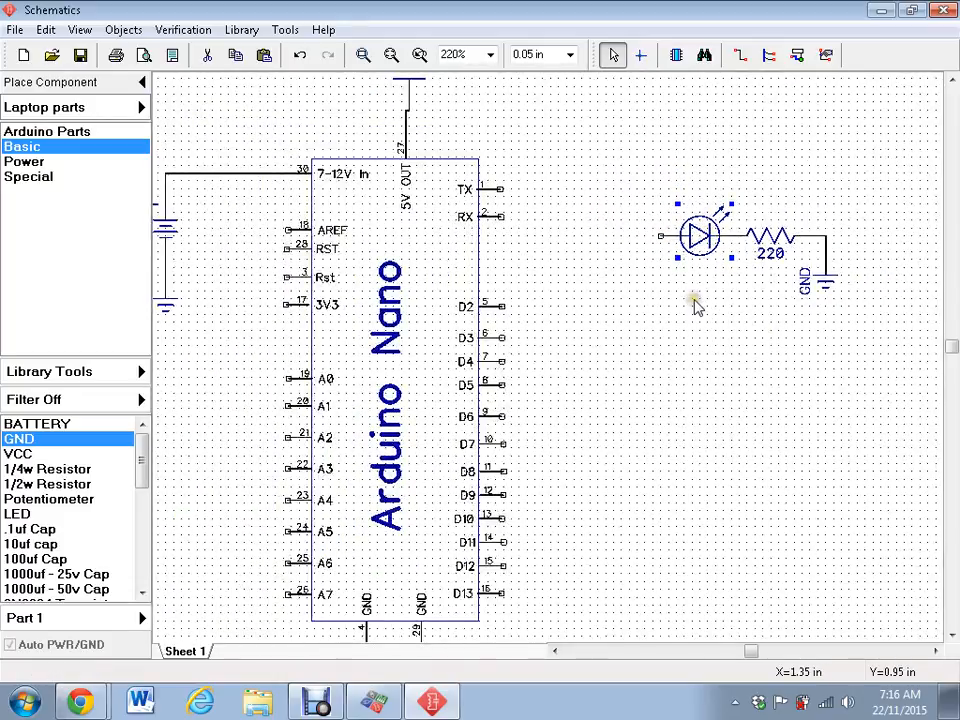
Duplicate the complete LED, 220 resistor and GND circuit twice, stacking the two copies below the original
{"action": "middle_click_drag", "start_coordinate": [662, 379], "coordinate": [578, 374]}
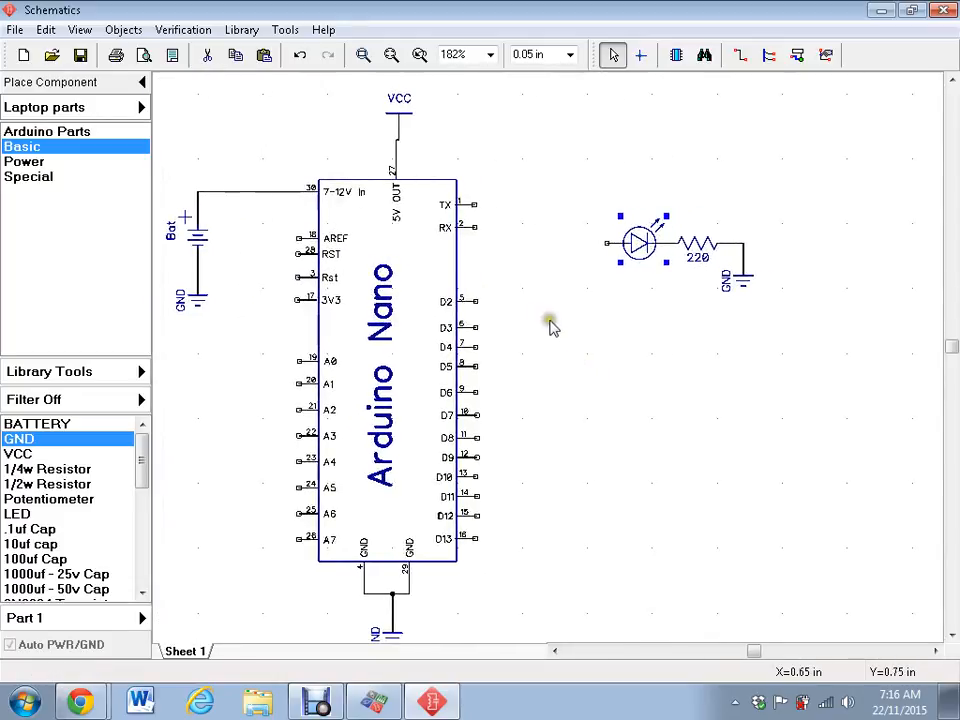
{"action": "left_click_drag", "start_coordinate": [587, 177], "coordinate": [818, 340]}
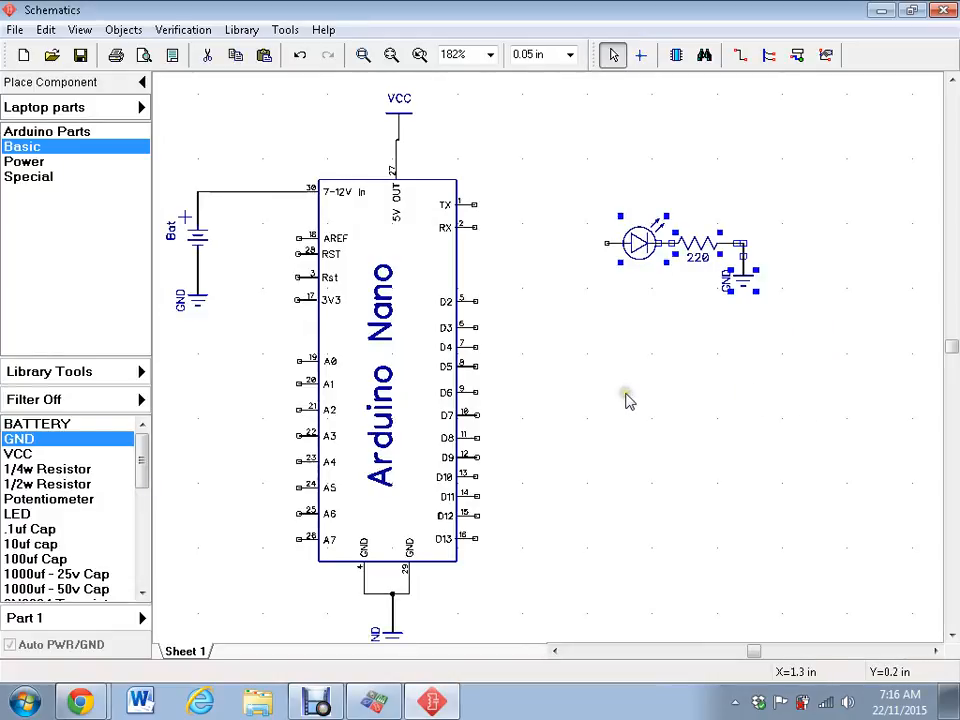
{"action": "left_click_drag", "start_coordinate": [640, 255], "coordinate": [645, 340]}
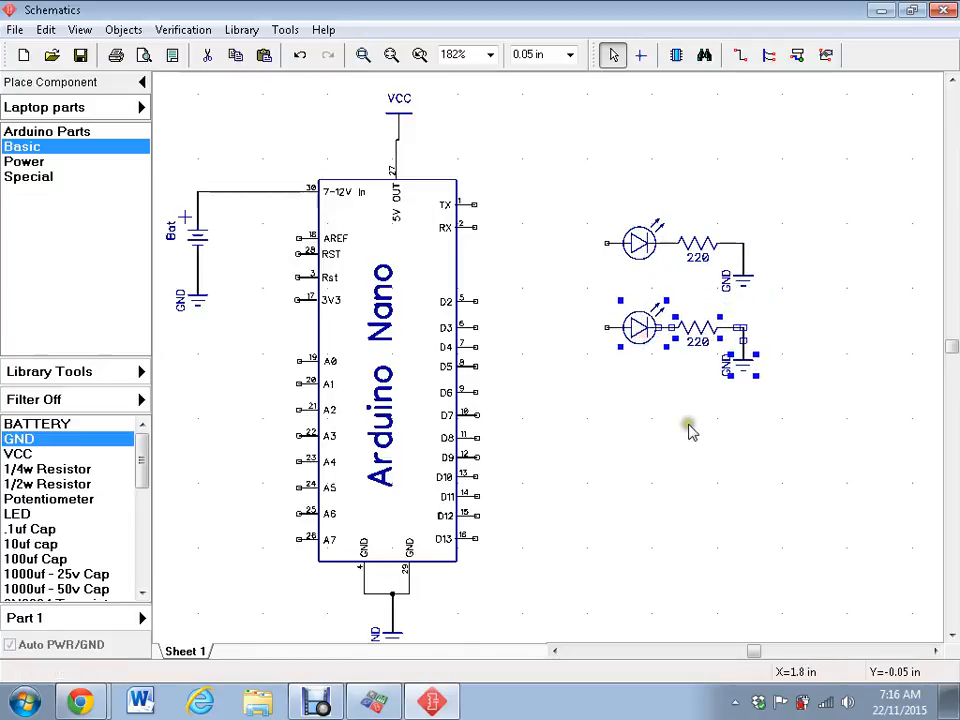
{"action": "key", "text": "ctrl+v"}
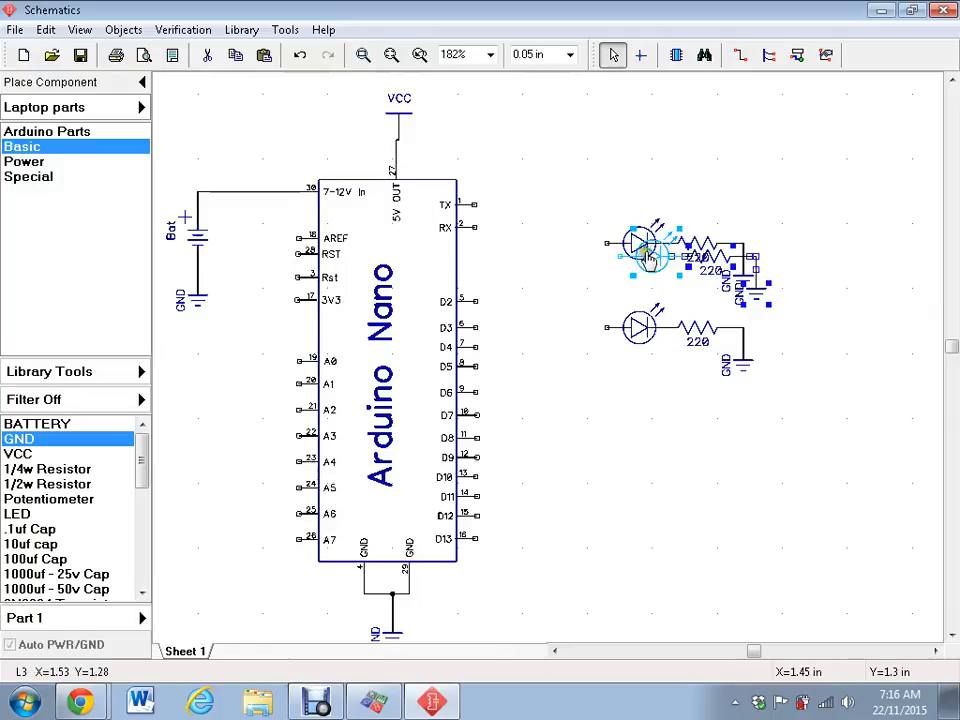
{"action": "left_click_drag", "start_coordinate": [645, 250], "coordinate": [641, 424]}
{"action": "left_click", "coordinate": [654, 506]}
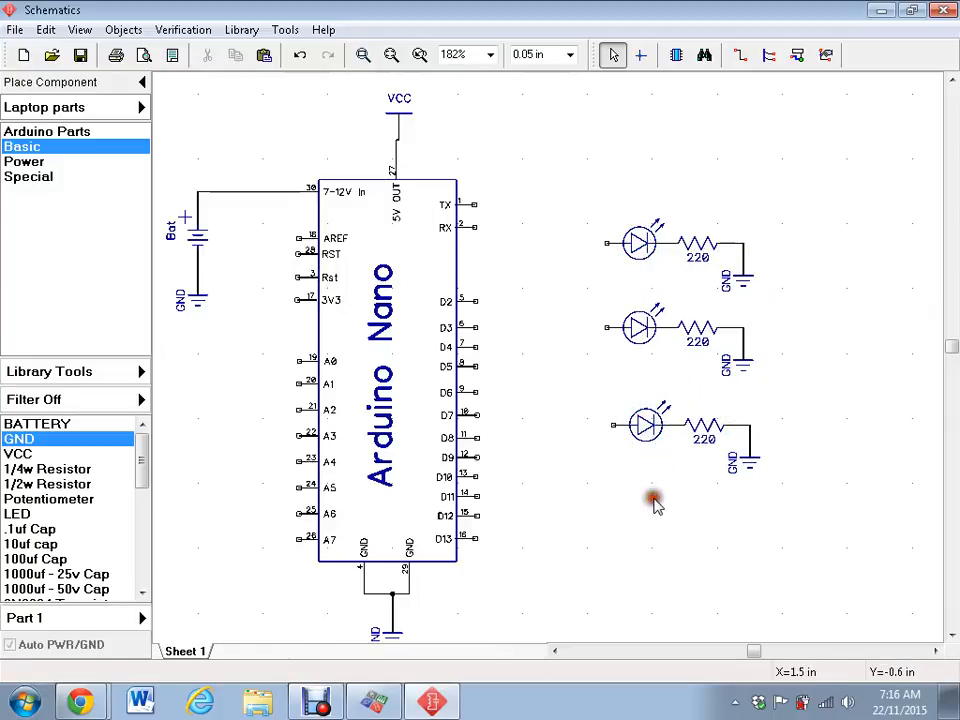
Wire the anodes of the three LEDs, from top to bottom, to Nano pins D2, D3 and D7
{"action": "left_click", "coordinate": [606, 245]}
{"action": "left_click", "coordinate": [476, 300]}
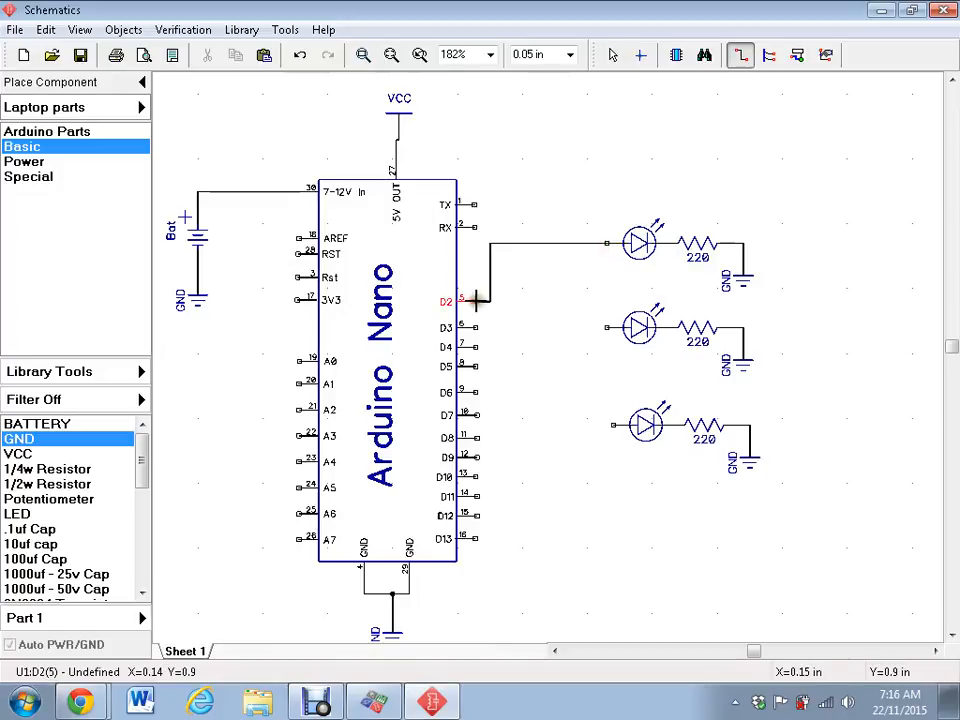
{"action": "left_click", "coordinate": [603, 326]}
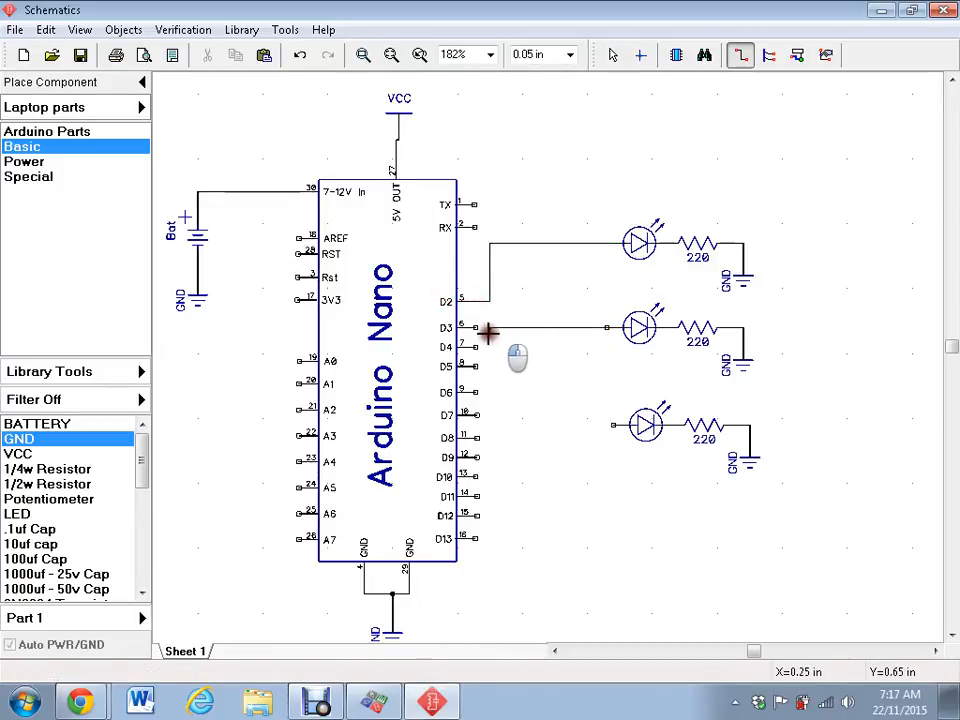
{"action": "left_click", "coordinate": [477, 328]}
{"action": "left_click", "coordinate": [614, 427]}
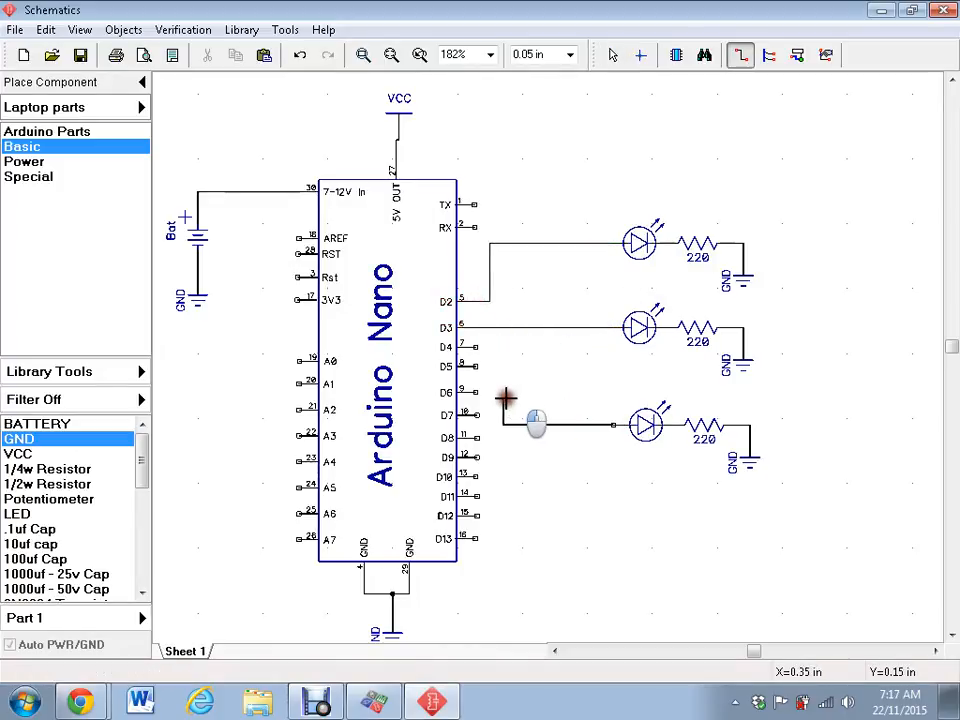
{"action": "left_click", "coordinate": [477, 414]}
{"action": "left_click", "coordinate": [580, 370]}
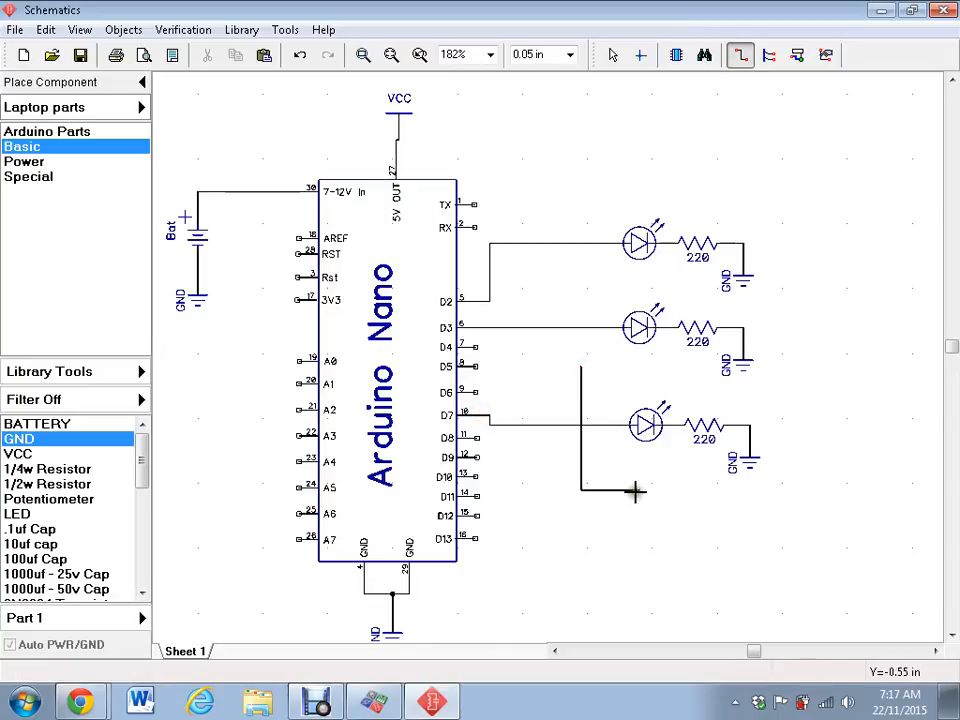
{"action": "right_click", "coordinate": [676, 484]}
{"action": "left_click", "coordinate": [713, 517]}
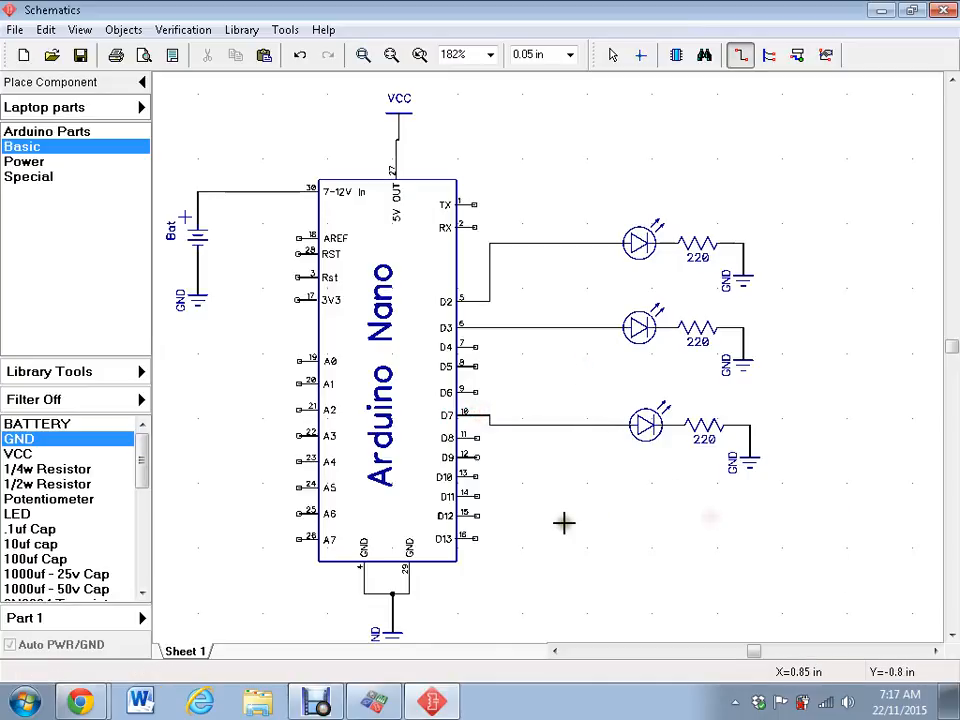
{"action": "scroll", "coordinate": [546, 510], "scroll_direction": "down", "scroll_amount": 1}
{"action": "middle_click_drag", "start_coordinate": [316, 500], "coordinate": [347, 456]}
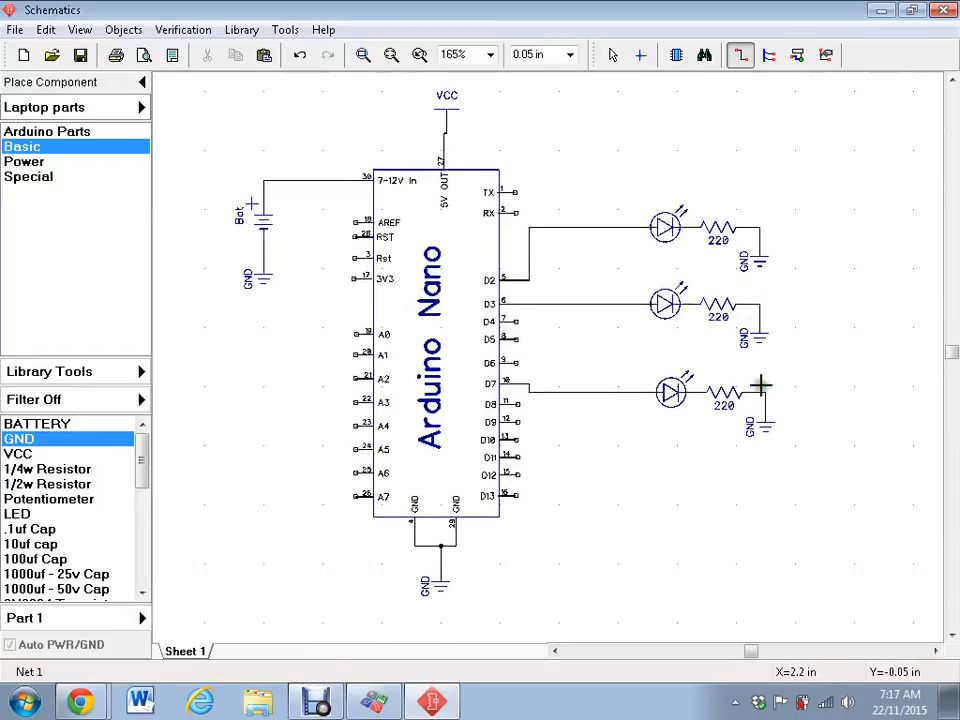
{"action": "key", "text": "Escape"}
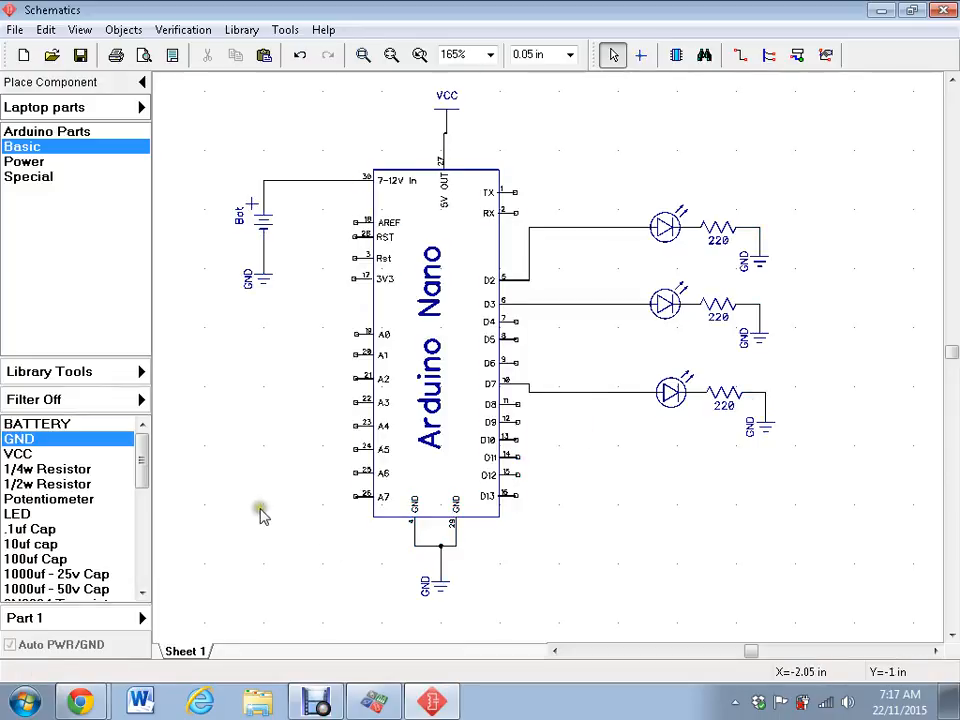
Place a PUSHBUTTON-NO in the empty area on the analog-pin side of the Nano and rotate it to vertical
{"action": "middle_click_drag", "start_coordinate": [278, 474], "coordinate": [452, 476]}
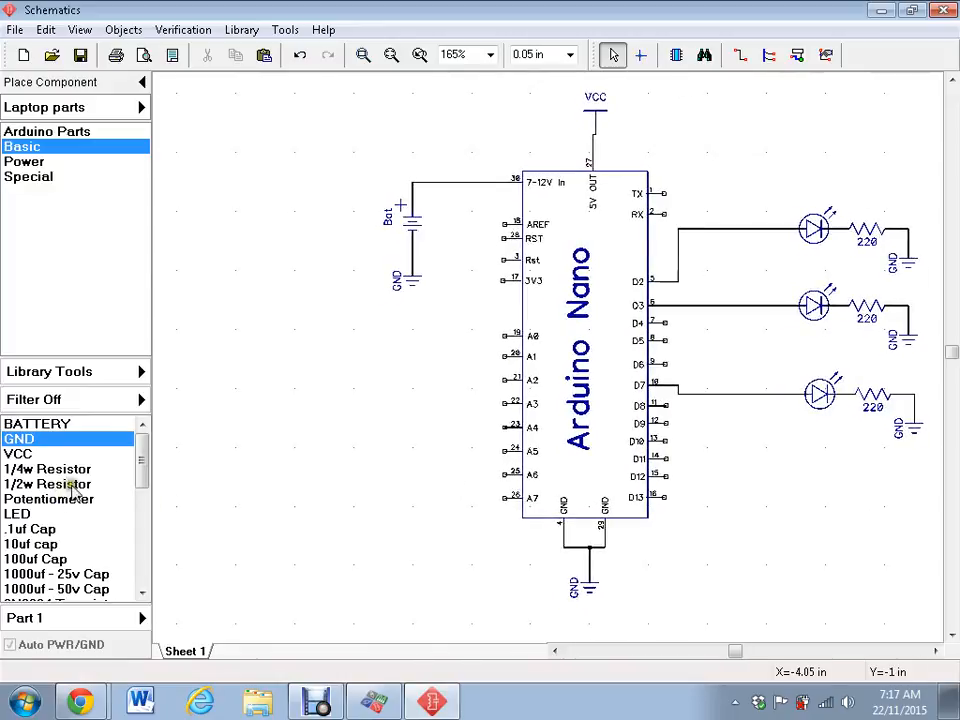
{"action": "left_click_drag", "start_coordinate": [144, 451], "coordinate": [142, 533]}
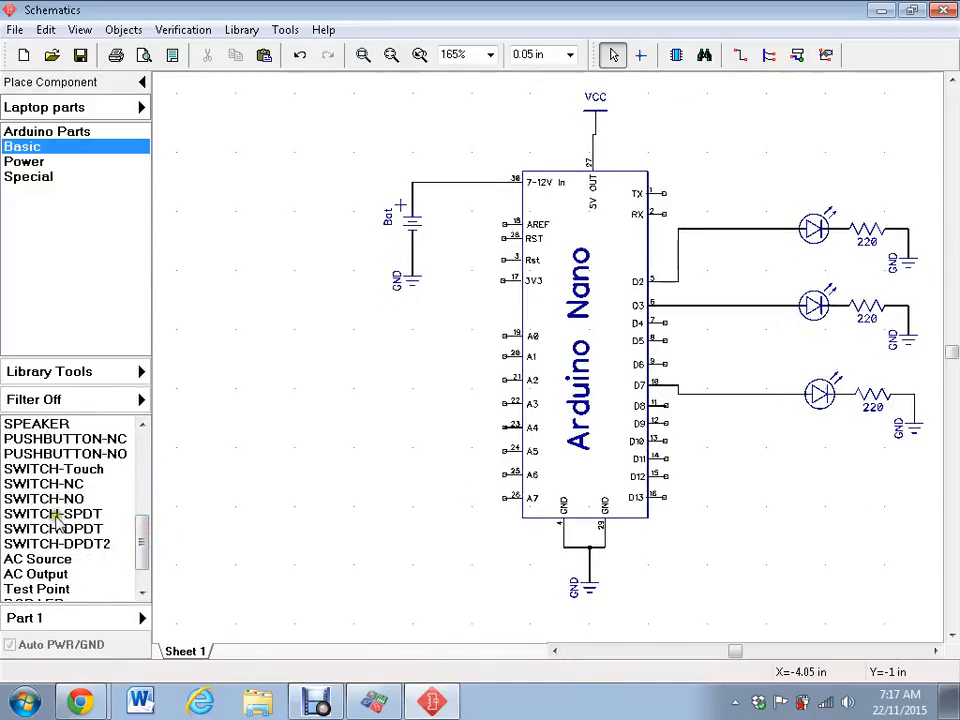
{"action": "left_click", "coordinate": [48, 455]}
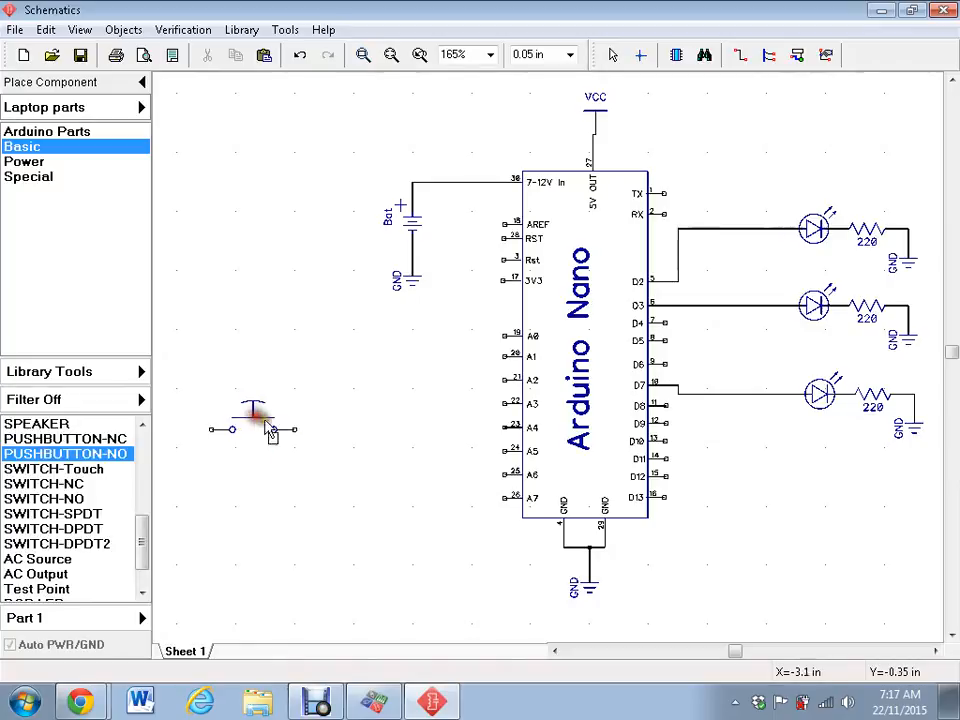
{"action": "left_click", "coordinate": [270, 424]}
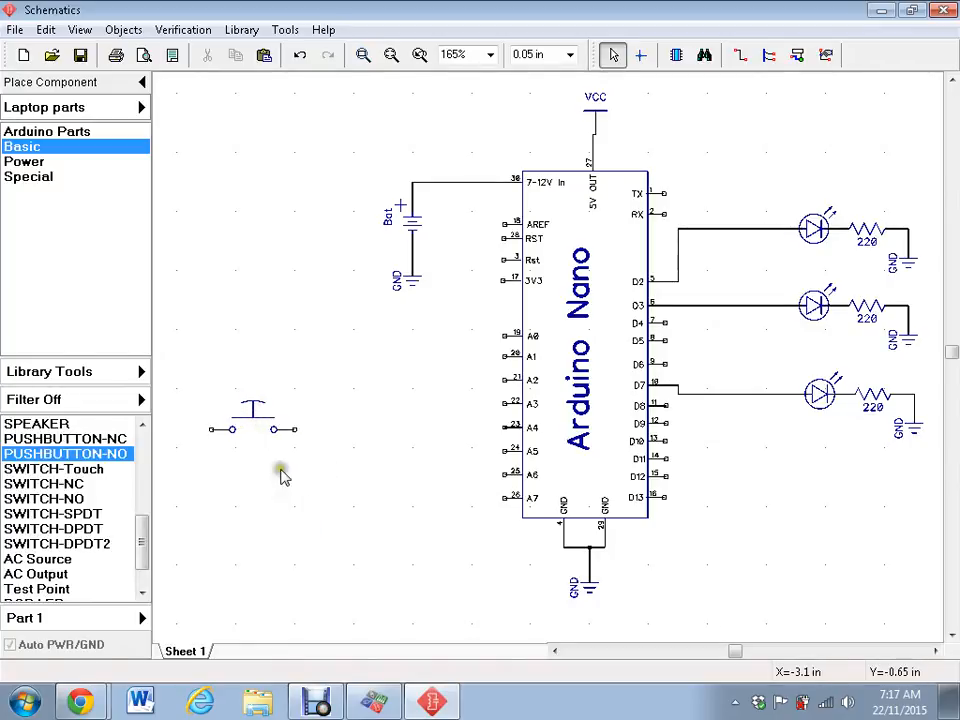
{"action": "left_click", "coordinate": [263, 429]}
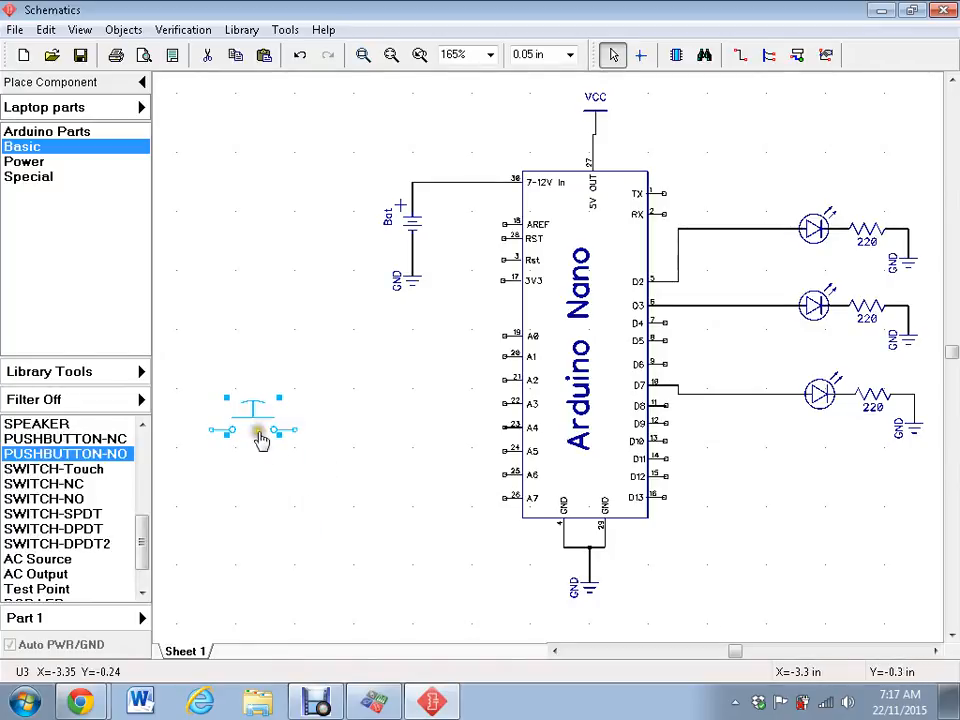
{"action": "key", "text": "r"}
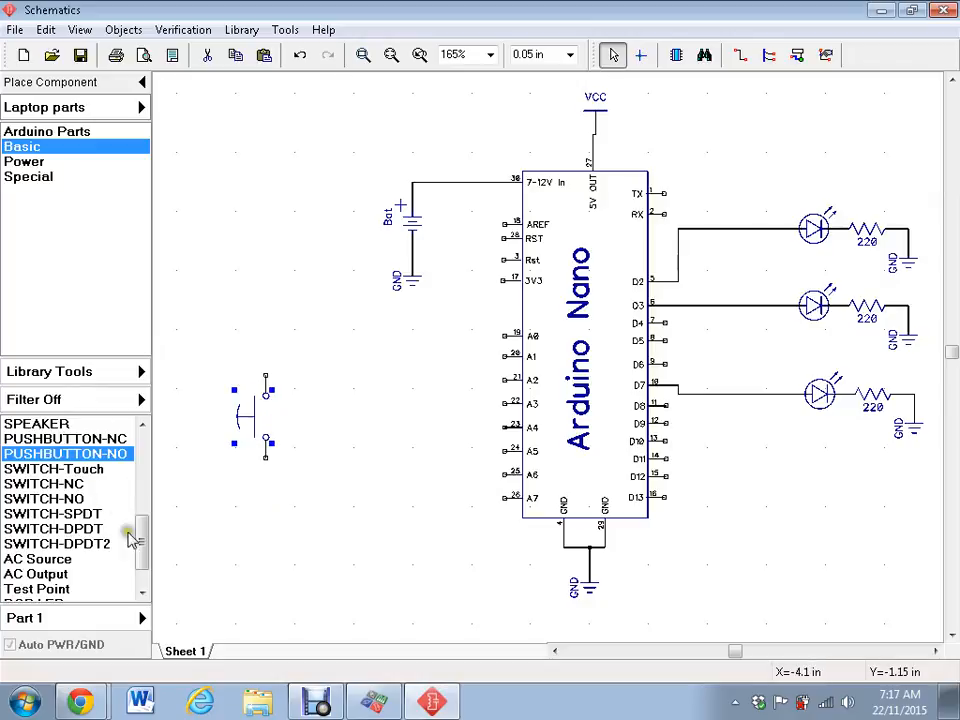
Place a 1/4w Resistor below the pushbutton, rotate it to vertical and move it up close to the button's lower pin
{"action": "left_click_drag", "start_coordinate": [142, 544], "coordinate": [130, 435]}
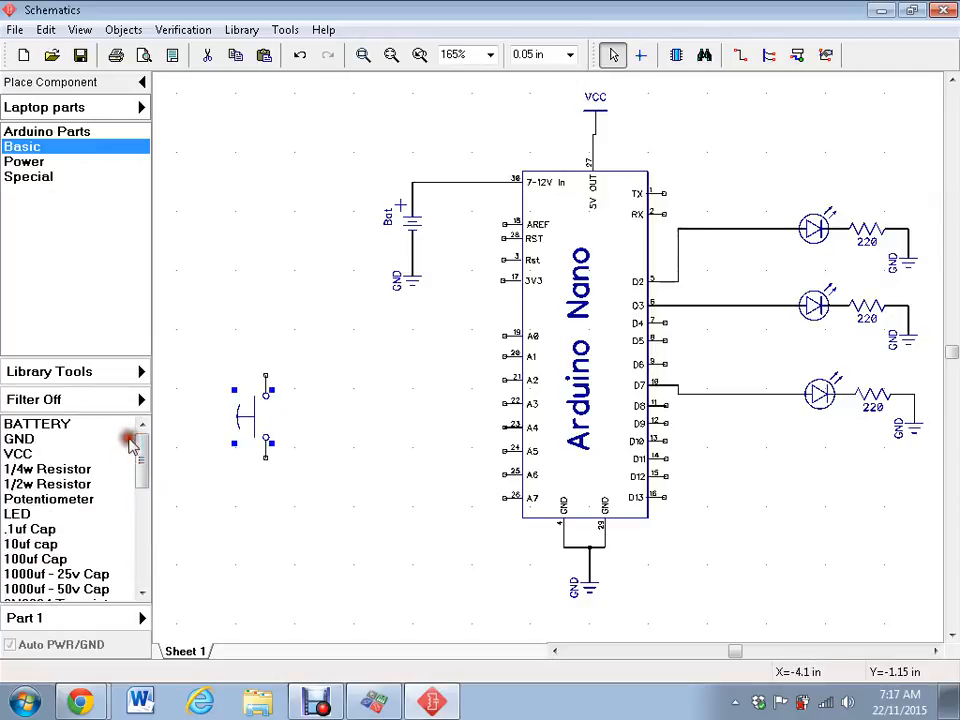
{"action": "left_click", "coordinate": [38, 468]}
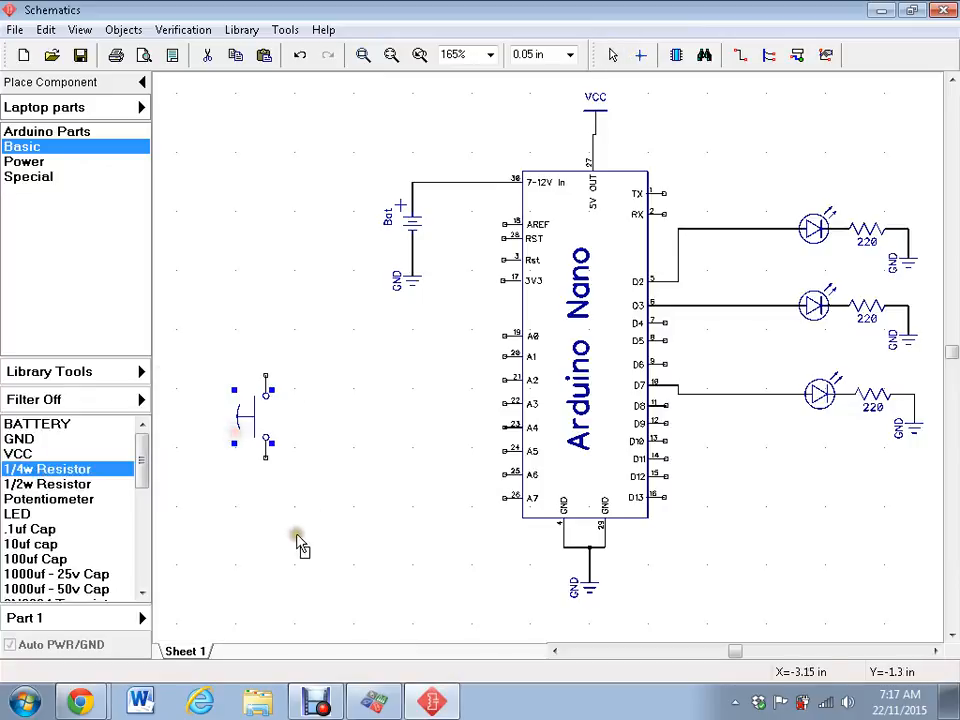
{"action": "left_click", "coordinate": [266, 556]}
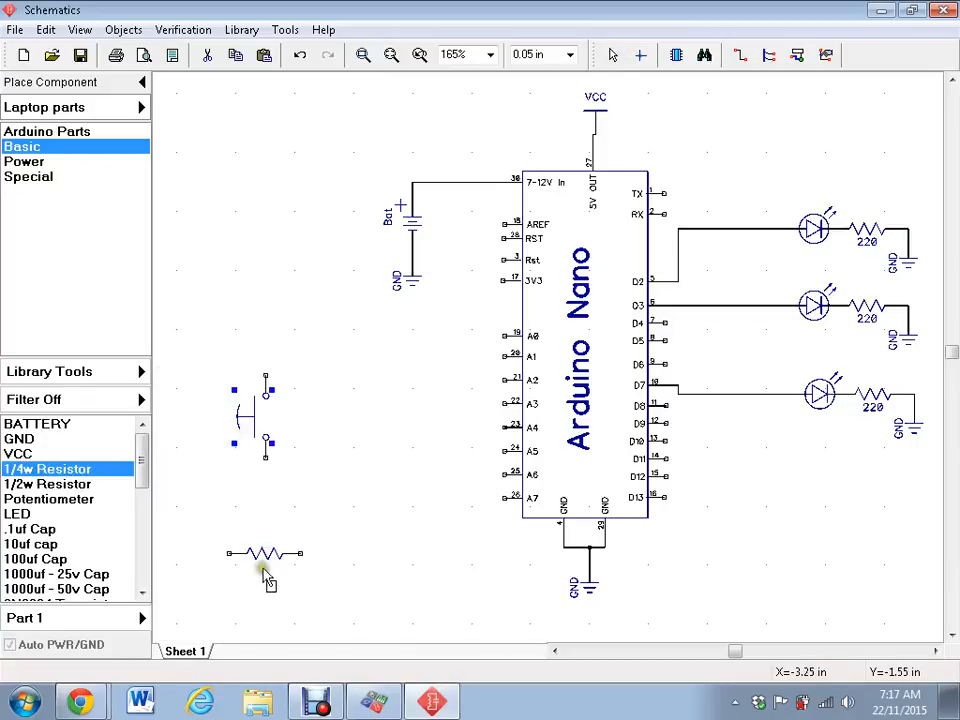
{"action": "left_click", "coordinate": [265, 556]}
{"action": "key", "text": "r"}
{"action": "left_click_drag", "start_coordinate": [265, 561], "coordinate": [265, 528]}
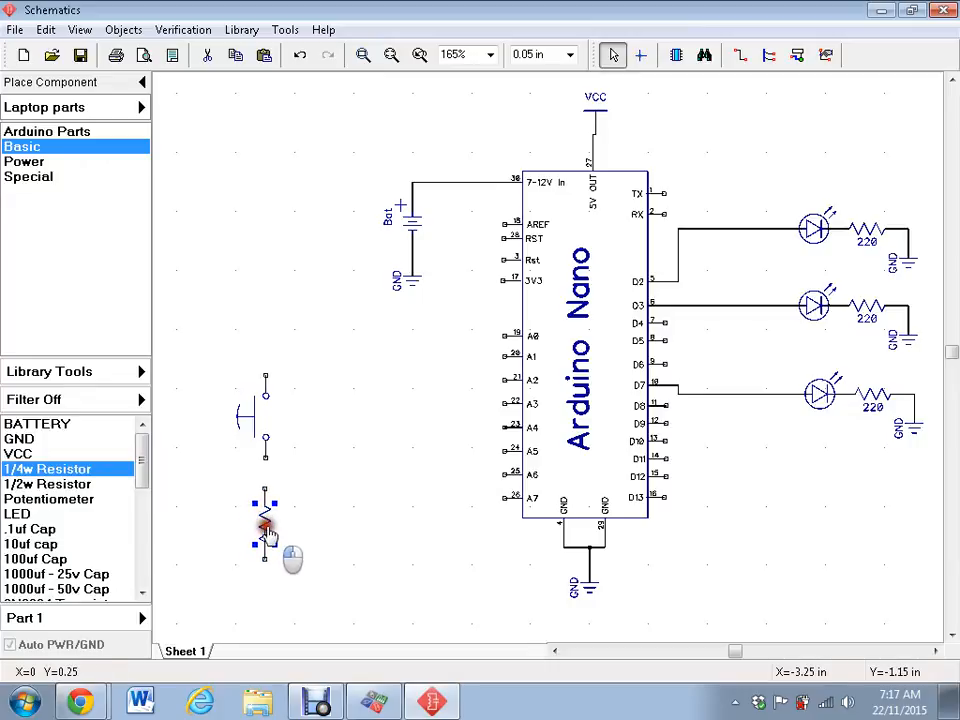
Place a GND symbol below the new resistor and a VCC symbol above the pushbutton, in line with their pins
{"action": "left_click", "coordinate": [18, 440]}
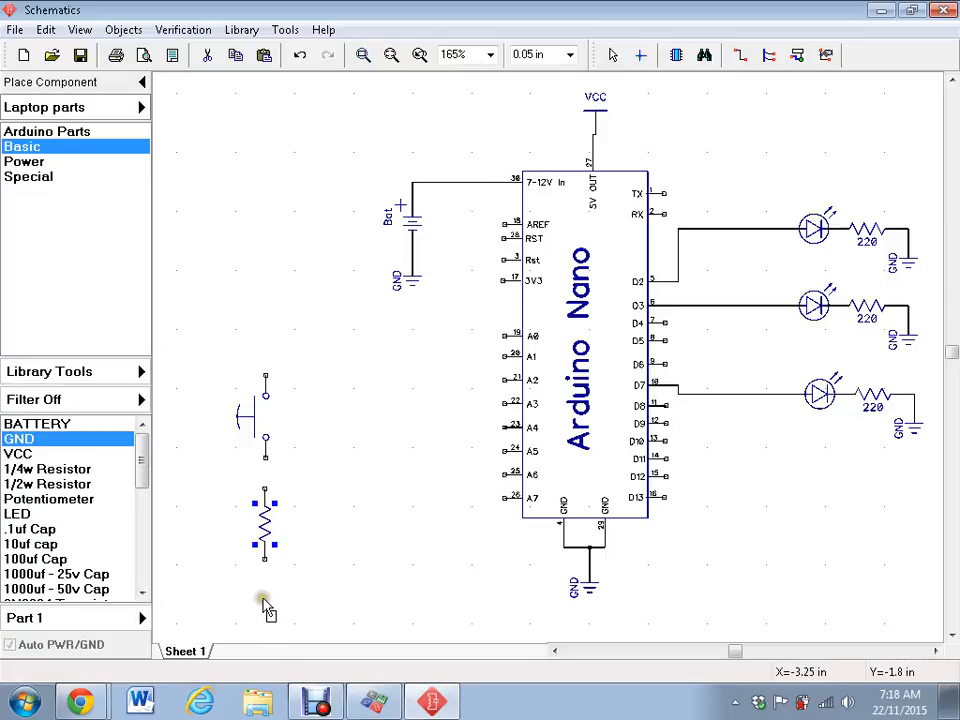
{"action": "left_click", "coordinate": [262, 600]}
{"action": "left_click", "coordinate": [20, 454]}
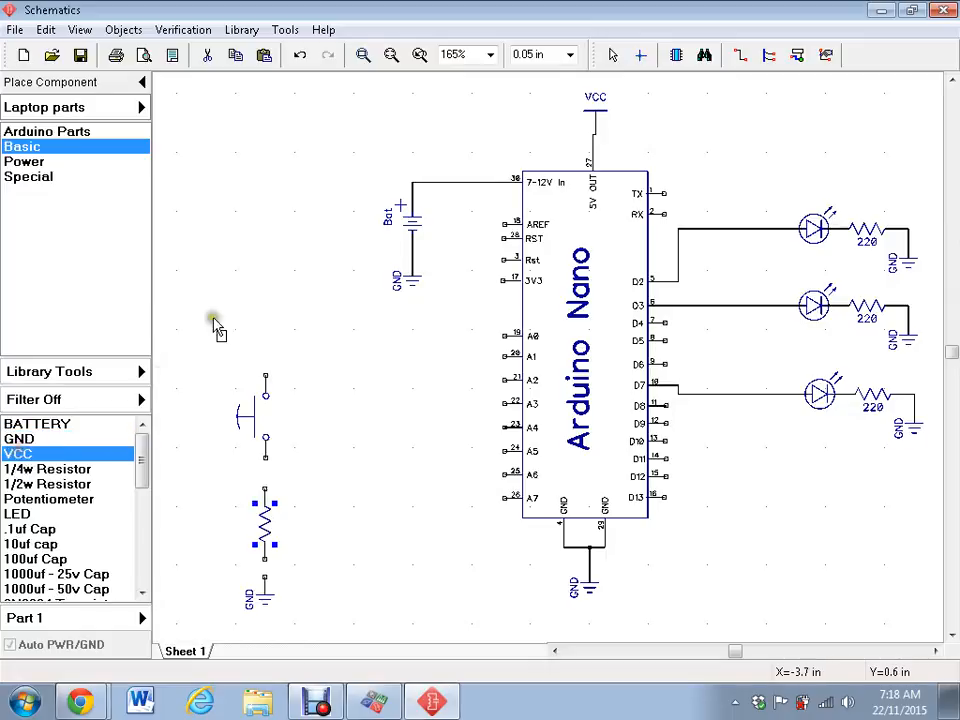
{"action": "left_click", "coordinate": [266, 336]}
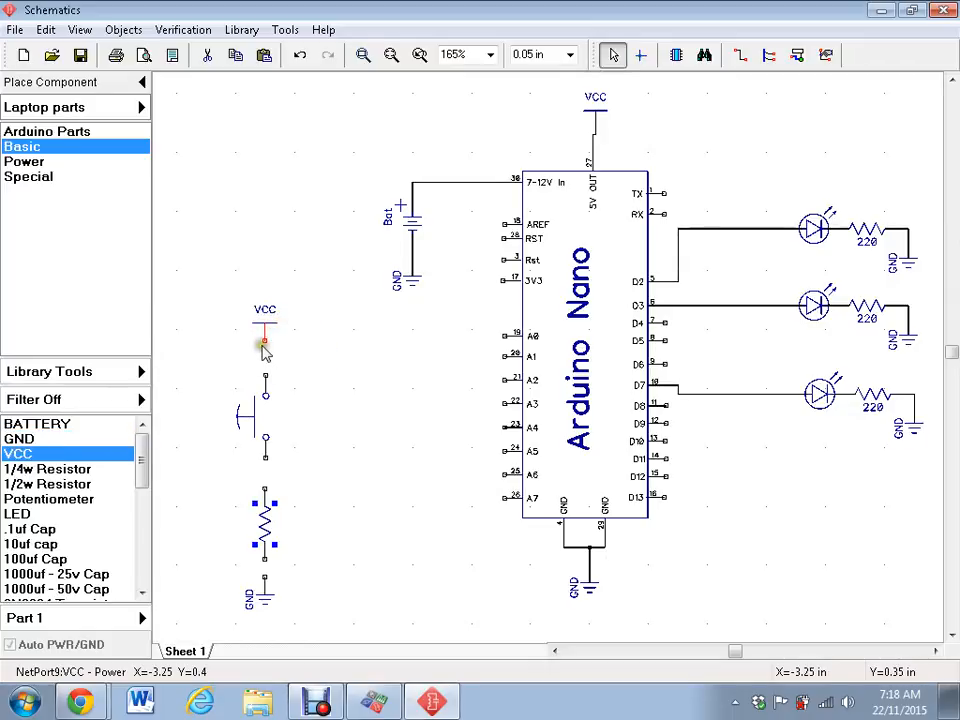
Wire the VCC symbol, pushbutton, resistor and GND symbol together in series
{"action": "left_click", "coordinate": [264, 342]}
{"action": "left_click", "coordinate": [266, 376]}
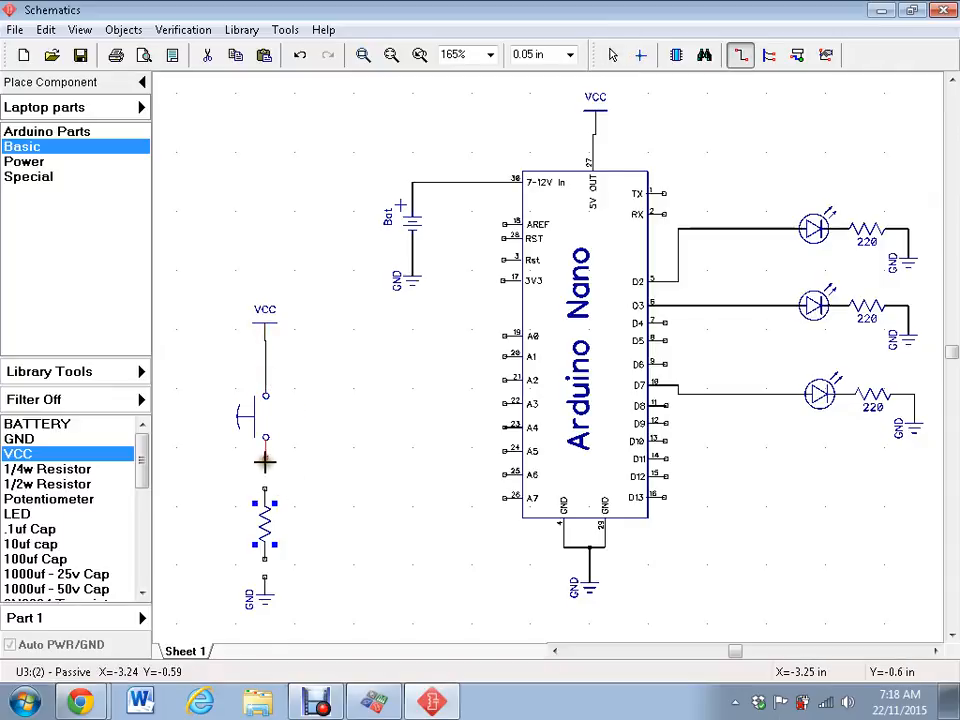
{"action": "left_click", "coordinate": [264, 461]}
{"action": "left_click", "coordinate": [265, 490]}
{"action": "left_click", "coordinate": [264, 557]}
{"action": "left_click", "coordinate": [263, 572]}
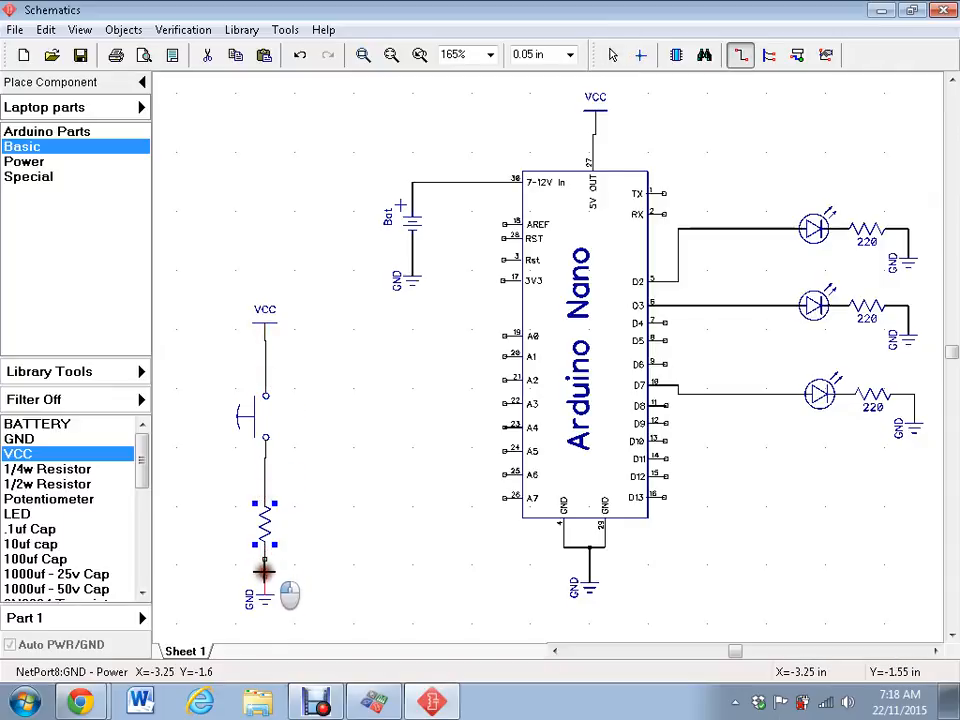
{"action": "key", "text": "Escape"}
Set the value of the resistor below the pushbutton to 10k
{"action": "left_click", "coordinate": [262, 514]}
{"action": "double_click", "coordinate": [279, 508]}
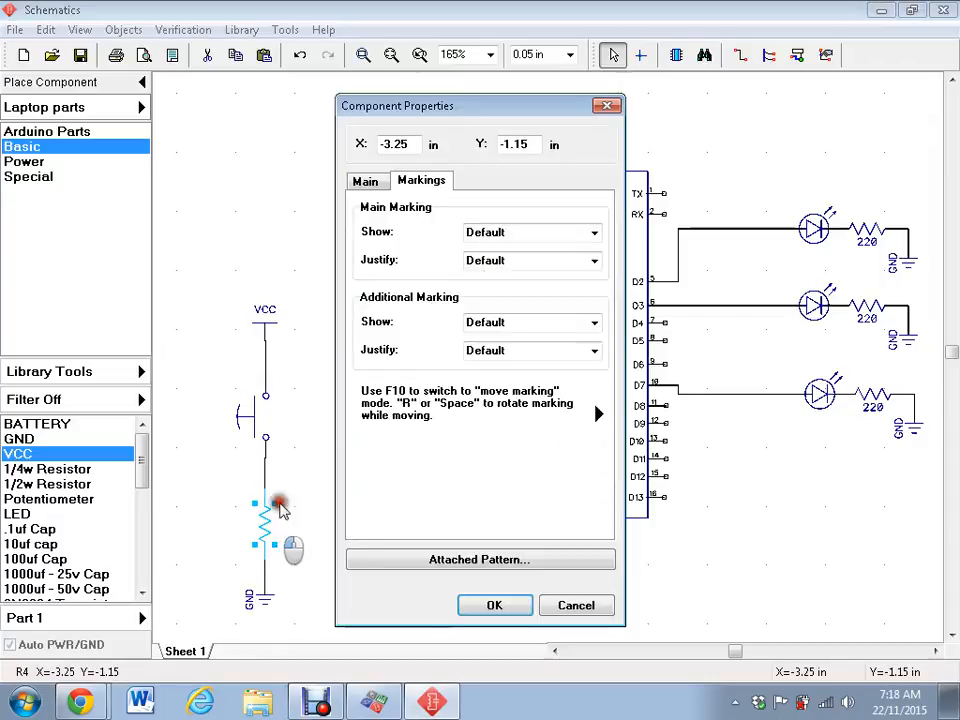
{"action": "left_click", "coordinate": [366, 181]}
{"action": "left_click", "coordinate": [499, 242]}
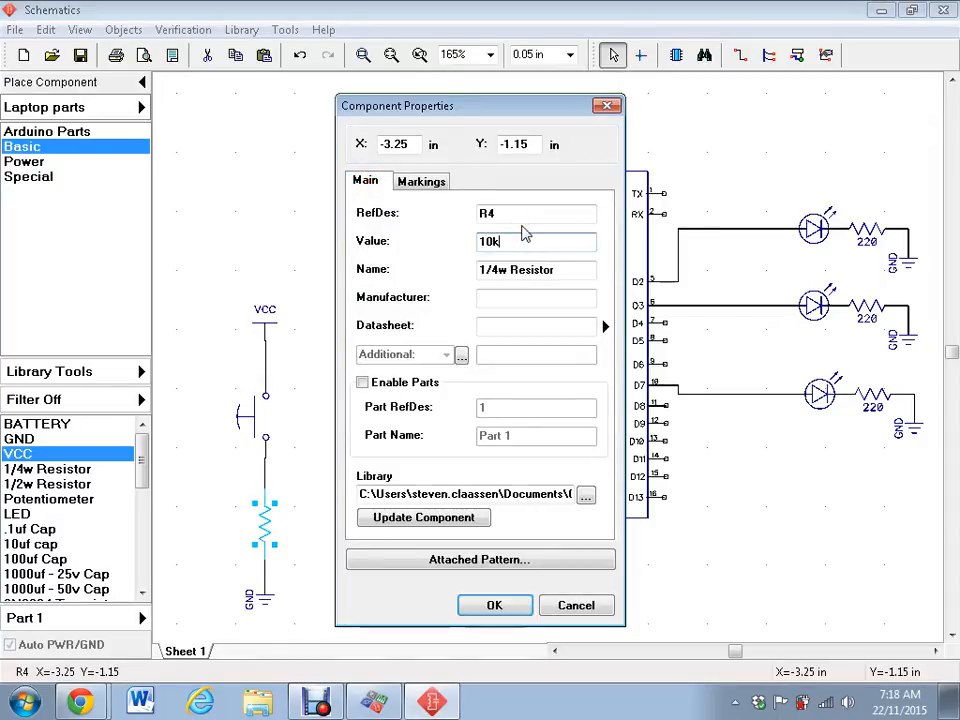
{"action": "key", "text": "Return"}
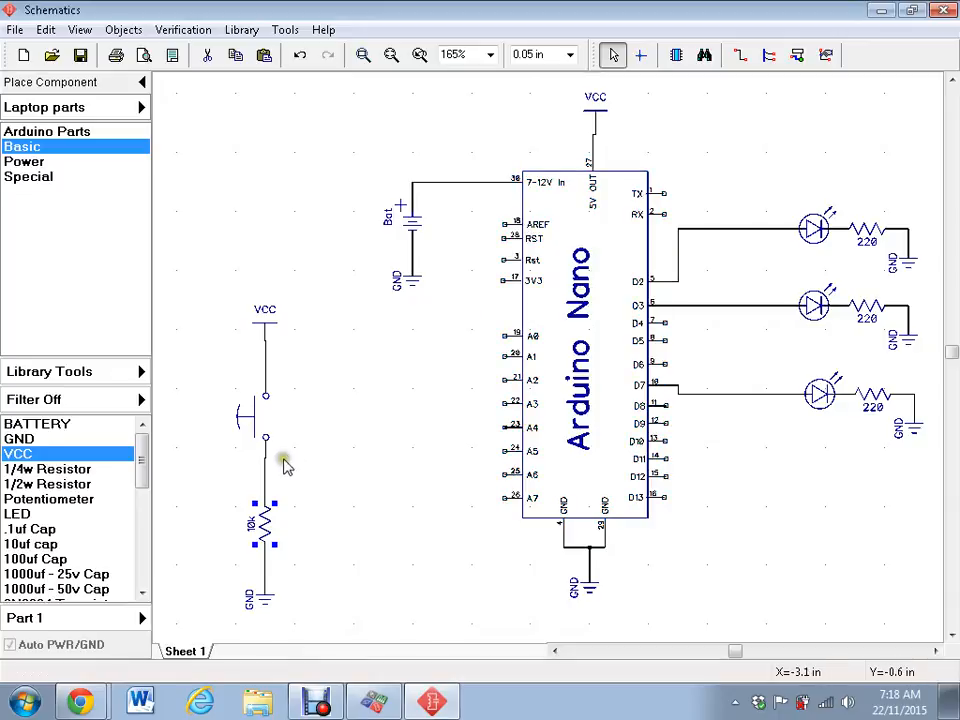
Wire Nano pin A5 to the connection between the pushbutton and the 10k resistor
{"action": "left_click", "coordinate": [505, 451]}
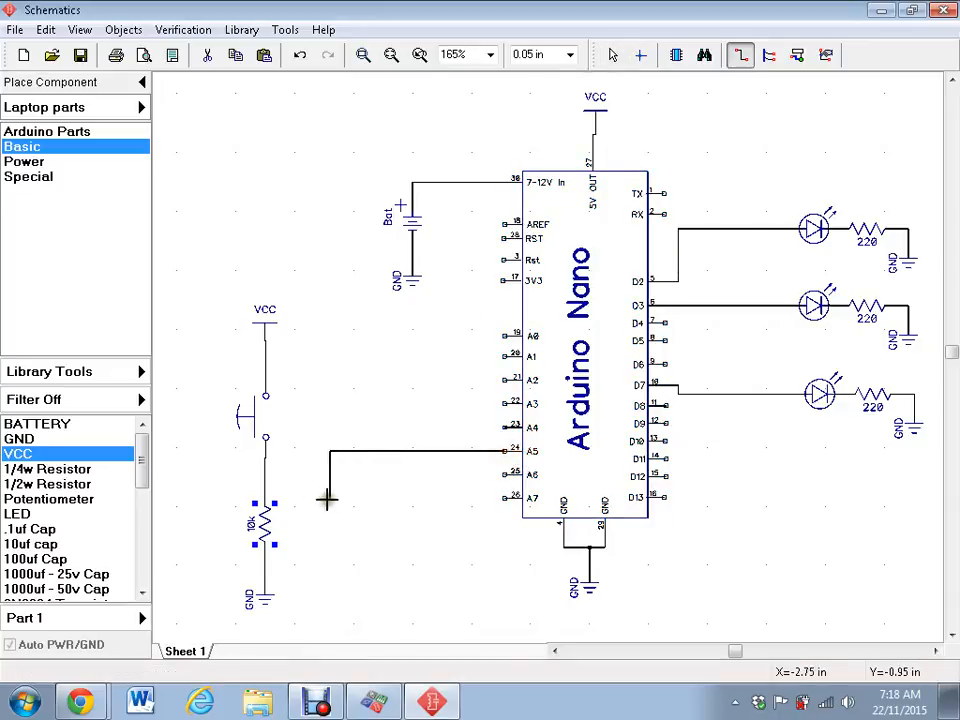
{"action": "left_click", "coordinate": [264, 480]}
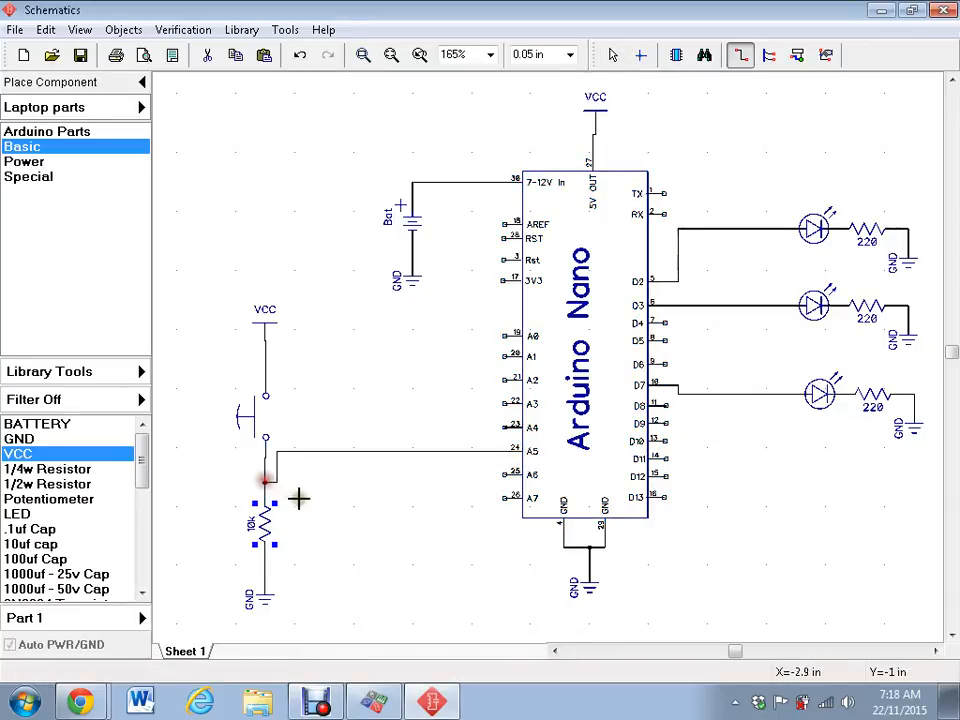
{"action": "right_click", "coordinate": [362, 516]}
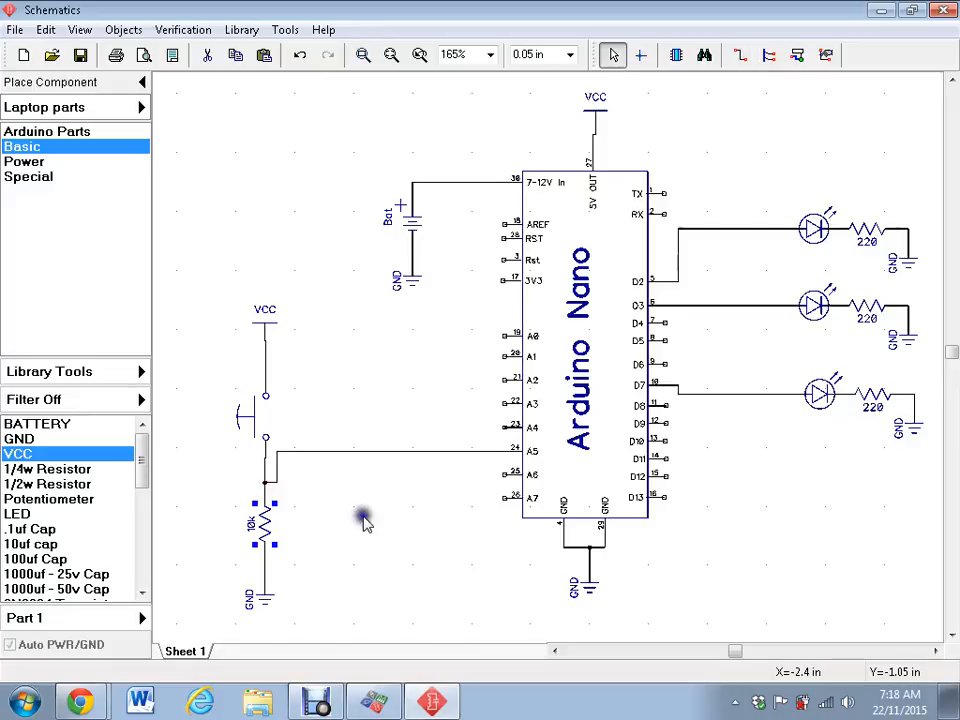
{"action": "left_click", "coordinate": [288, 334]}
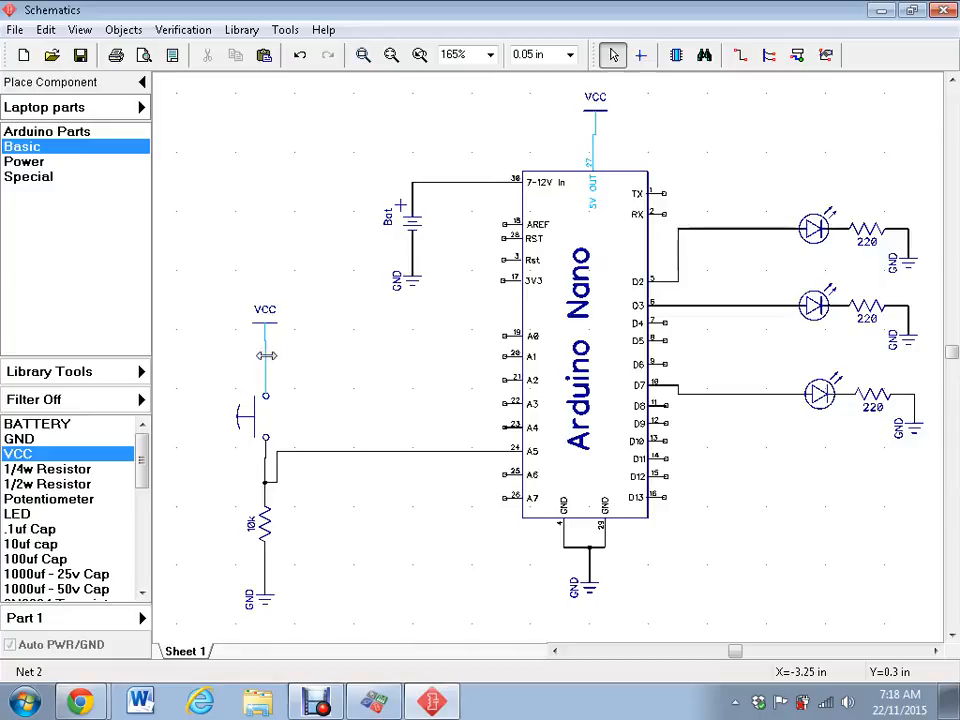
{"action": "scroll", "coordinate": [420, 446], "scroll_direction": "down", "scroll_amount": 1}
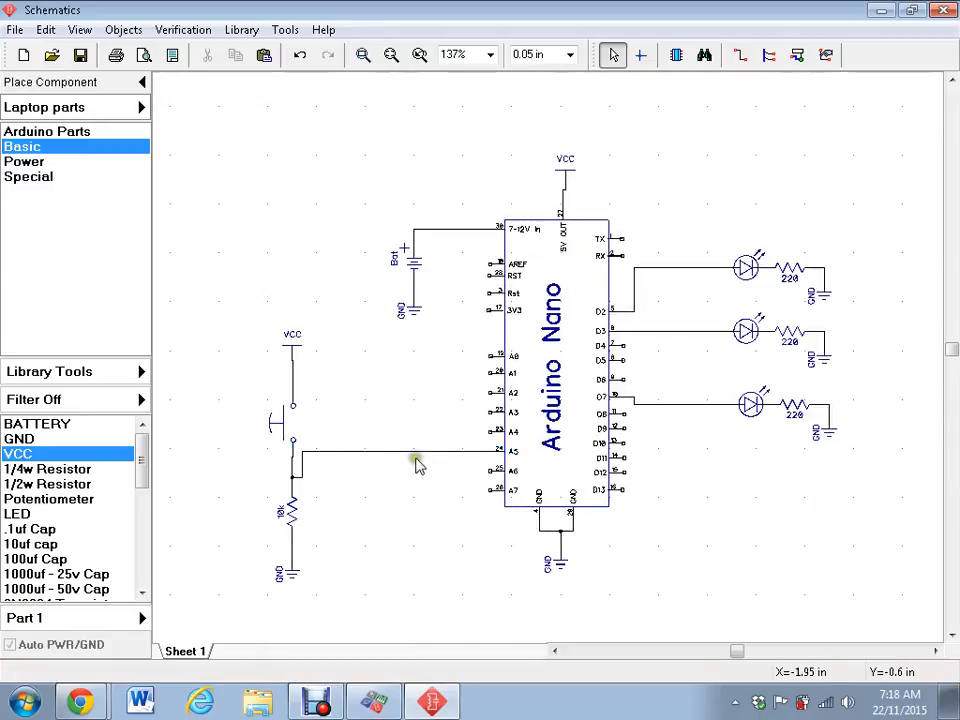